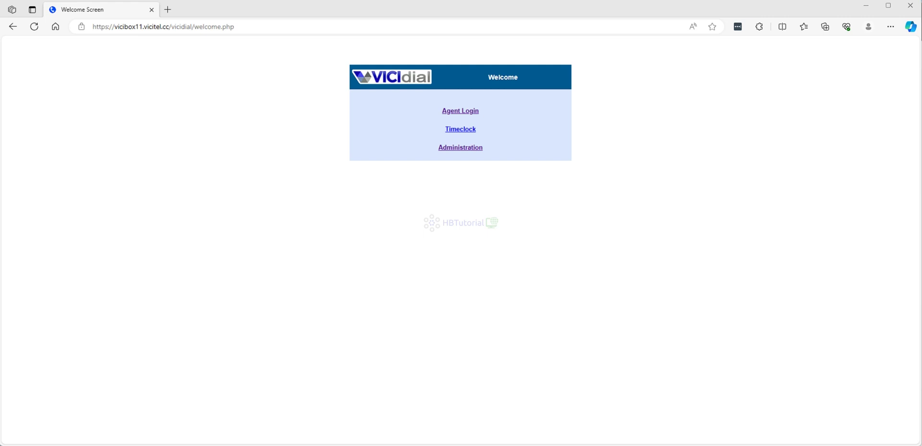
Sign in to VICIdial administration and open the HBTCallMenu call menu record from the inbound listings
{"action": "left_click", "coordinate": [474, 148]}
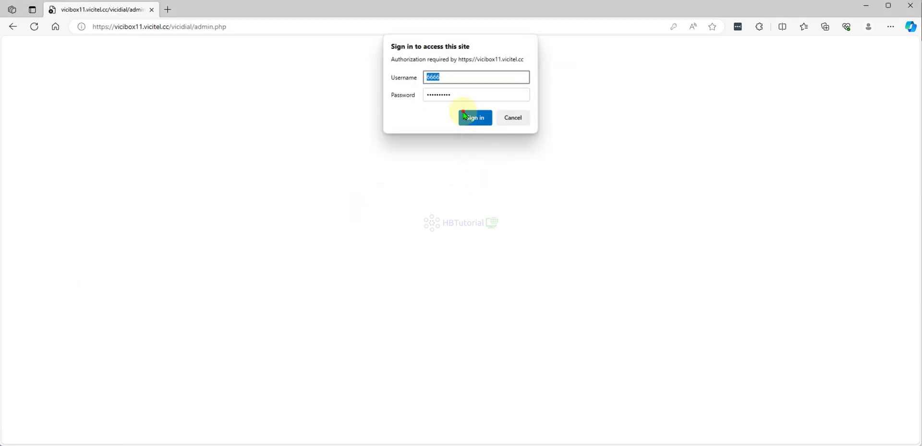
{"action": "left_click", "coordinate": [464, 116]}
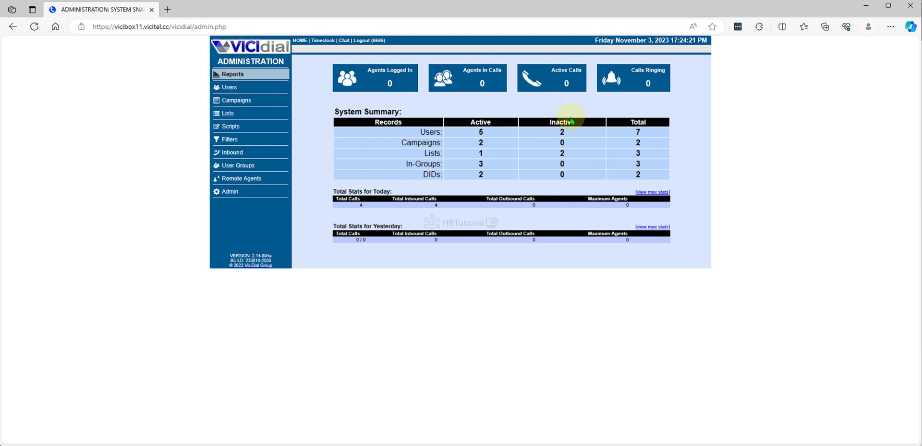
{"action": "left_click", "coordinate": [233, 154]}
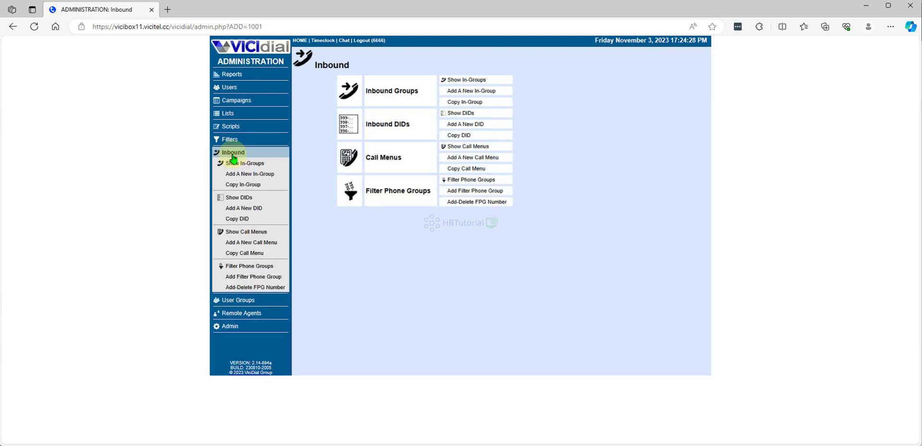
{"action": "left_click", "coordinate": [235, 164]}
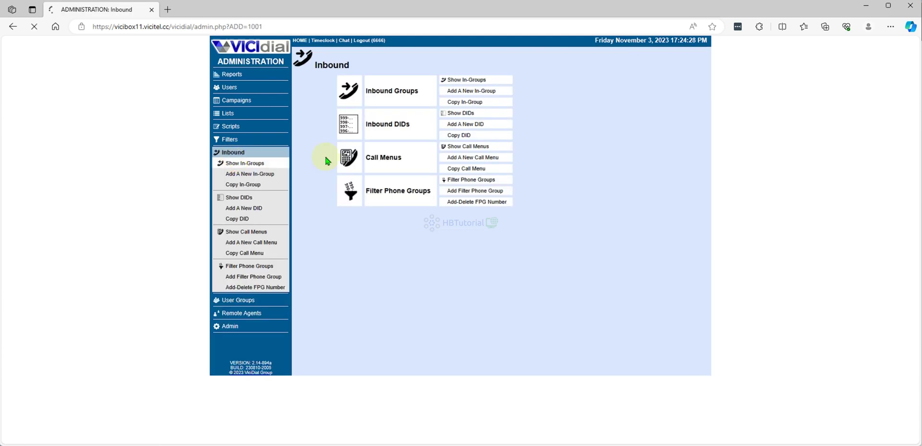
{"action": "left_click", "coordinate": [231, 197]}
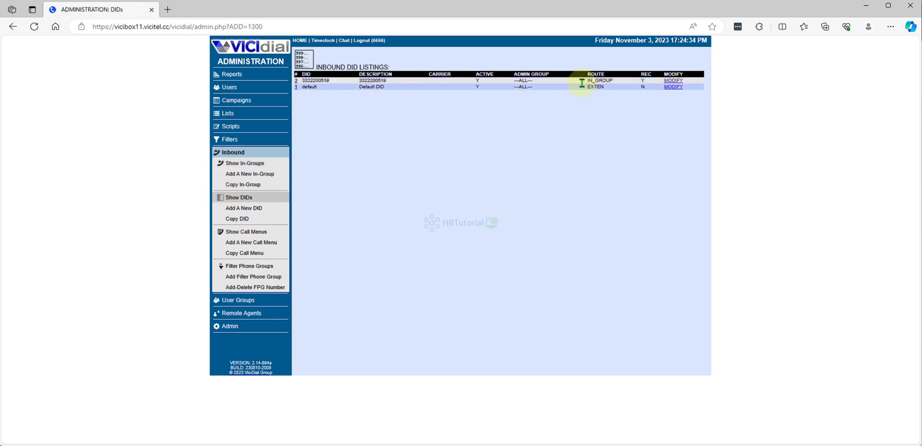
{"action": "left_click", "coordinate": [263, 234]}
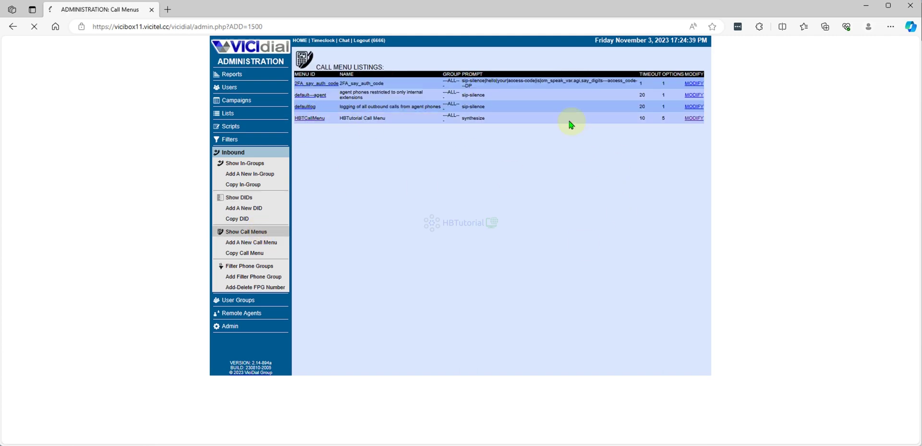
{"action": "left_click", "coordinate": [570, 120]}
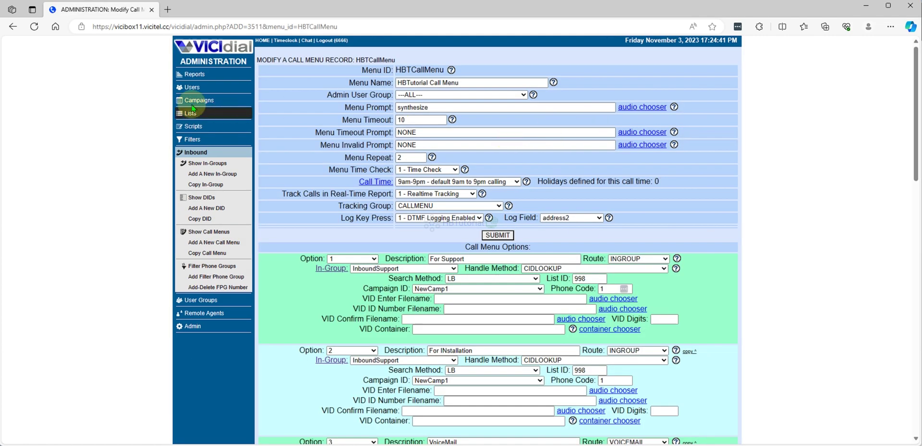
Open the Reports page in a second tab and show the Real-Time Main Report
{"action": "right_click", "coordinate": [181, 59]}
{"action": "left_click", "coordinate": [207, 69]}
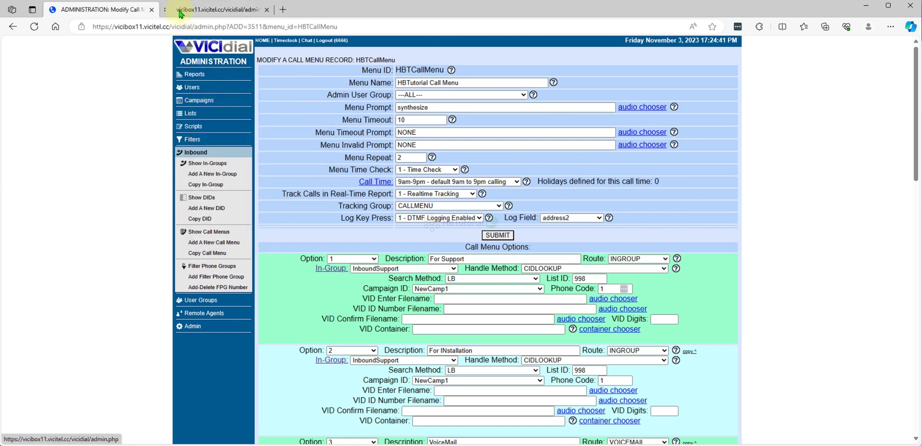
{"action": "left_click", "coordinate": [180, 12]}
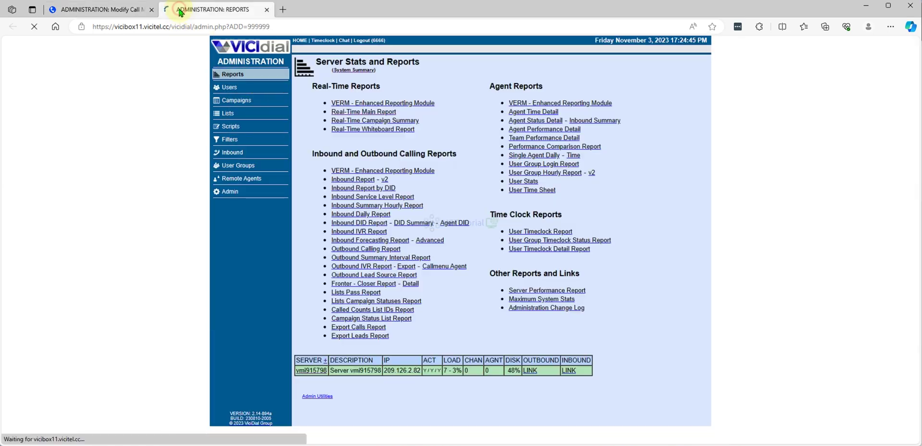
{"action": "left_click", "coordinate": [376, 113]}
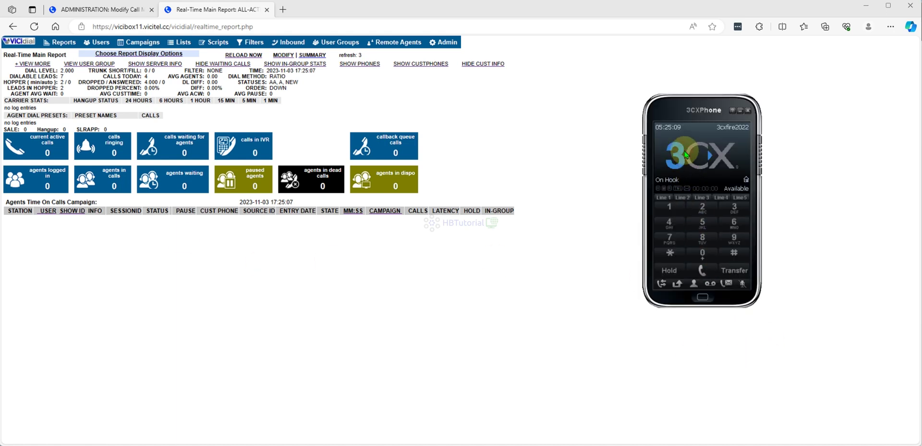
Place a test call to the DID from 3CXPhone, end it, and return to the browser
{"action": "key", "text": "ctrl+v"}
{"action": "left_click", "coordinate": [701, 270]}
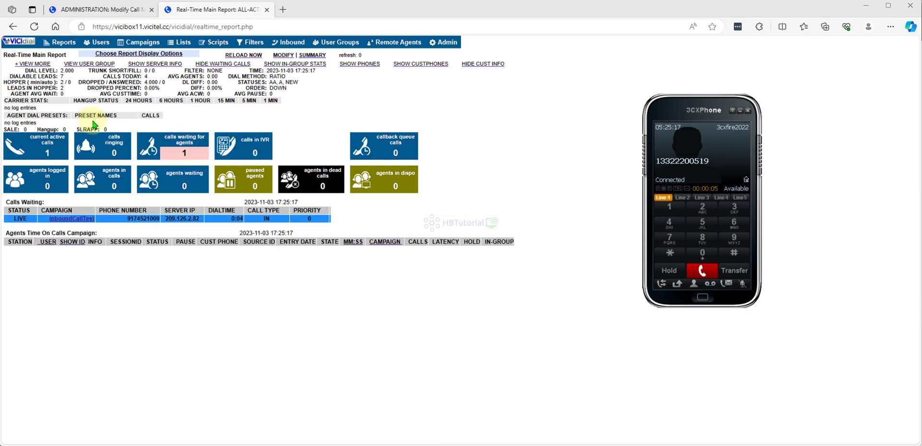
{"action": "left_click", "coordinate": [343, 222]}
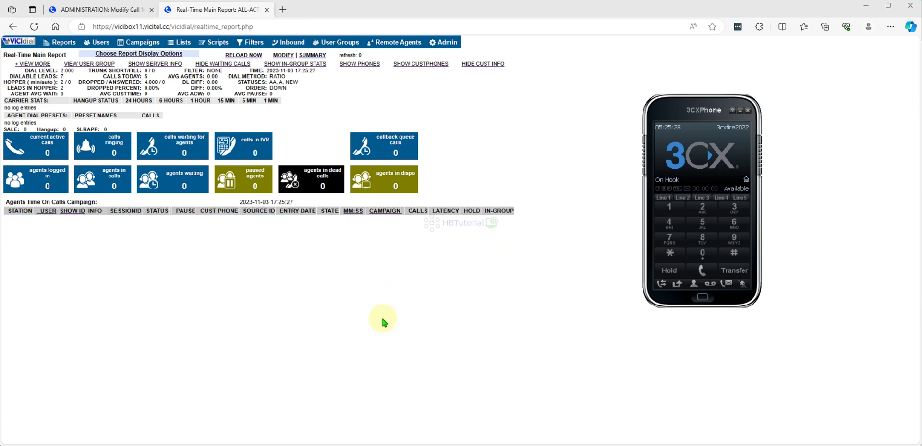
{"action": "left_click", "coordinate": [395, 310]}
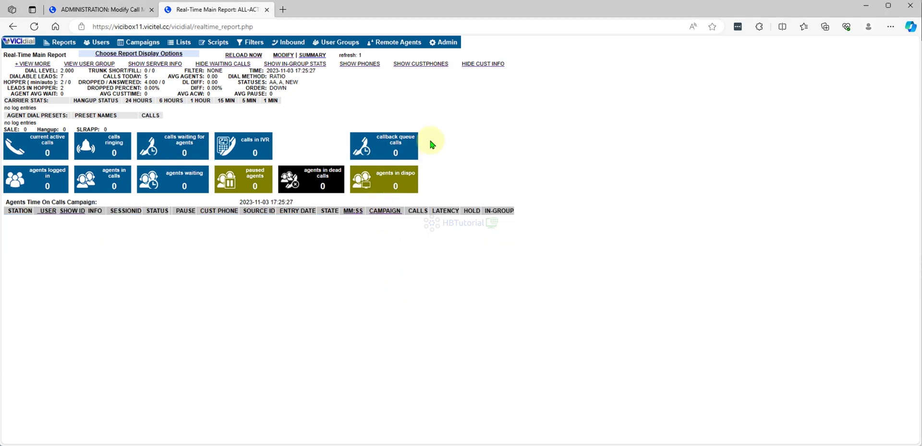
In the report tab, go from the admin home page to the Inbound DID Listings
{"action": "left_click", "coordinate": [103, 10]}
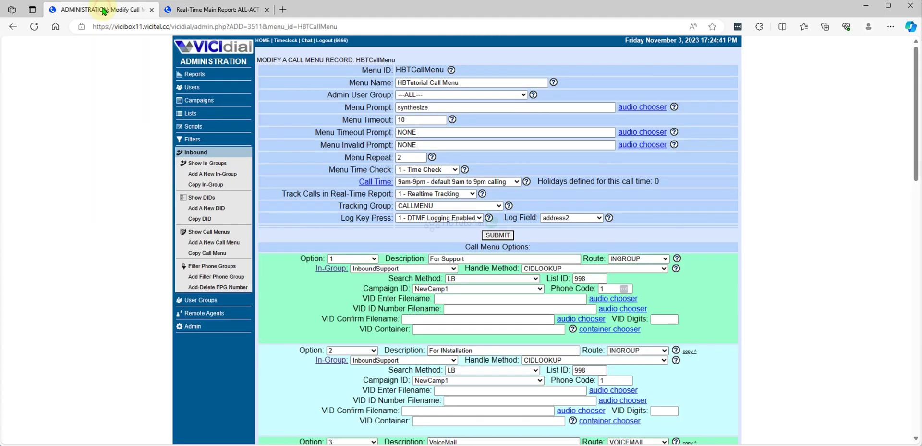
{"action": "left_click", "coordinate": [229, 10]}
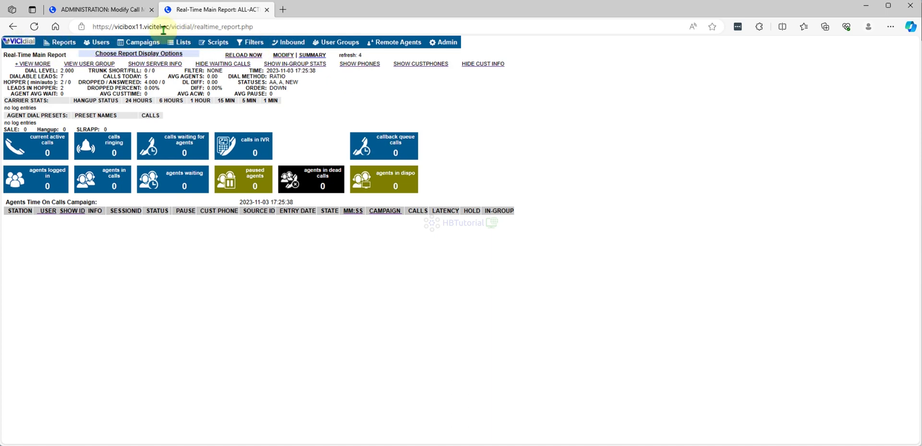
{"action": "left_click", "coordinate": [30, 41]}
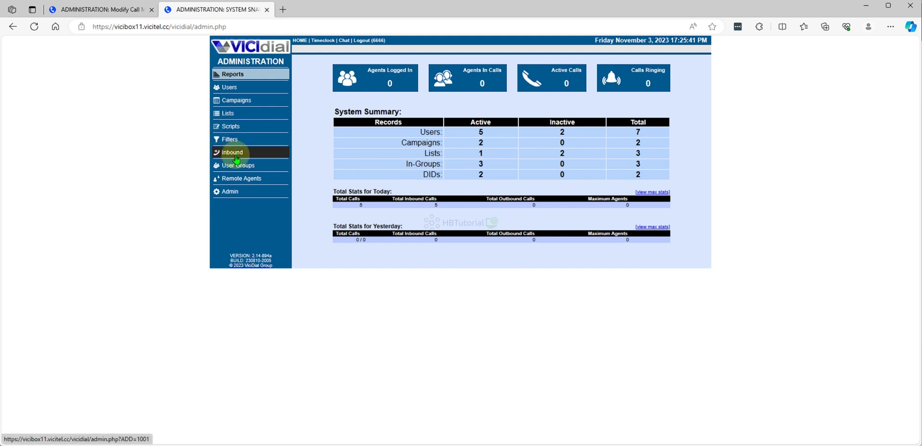
{"action": "left_click", "coordinate": [236, 158]}
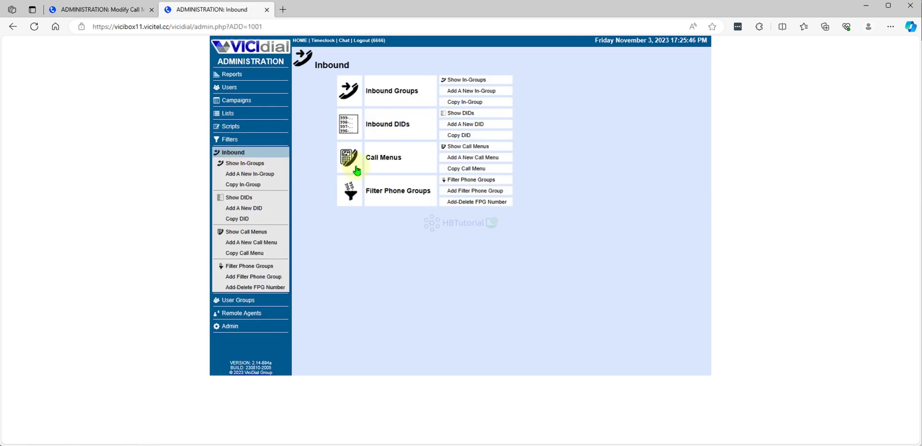
{"action": "left_click", "coordinate": [466, 113]}
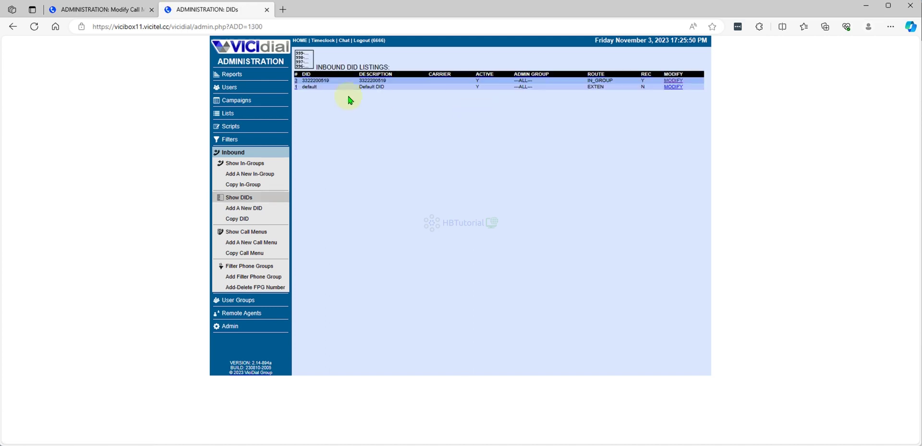
Change the main DID's route to CALLMENU with call menu HBTCallMenu and submit
{"action": "left_click", "coordinate": [671, 81]}
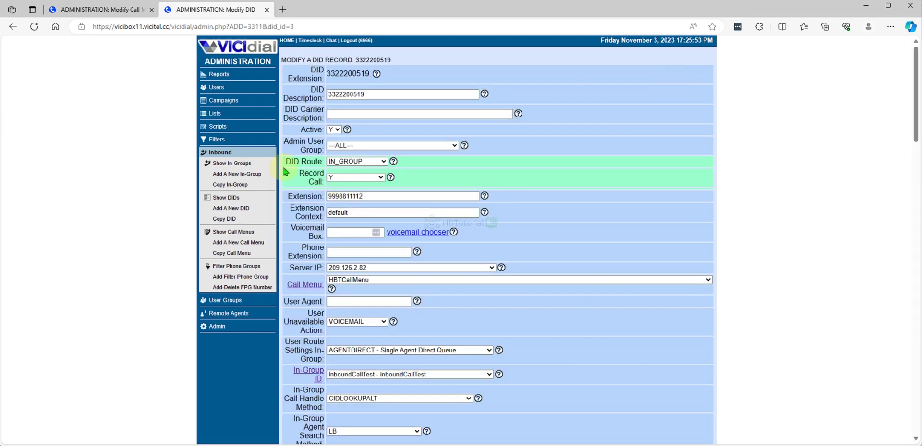
{"action": "left_click_drag", "start_coordinate": [286, 163], "coordinate": [318, 161]}
{"action": "left_click", "coordinate": [338, 162]}
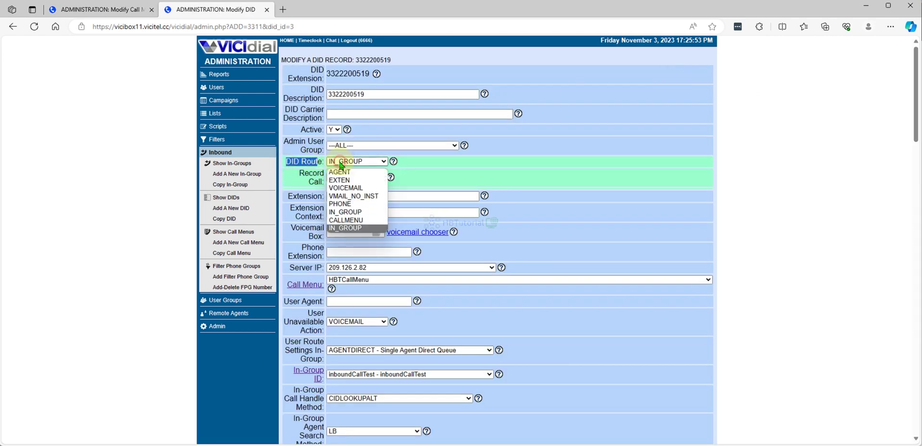
{"action": "left_click", "coordinate": [350, 219]}
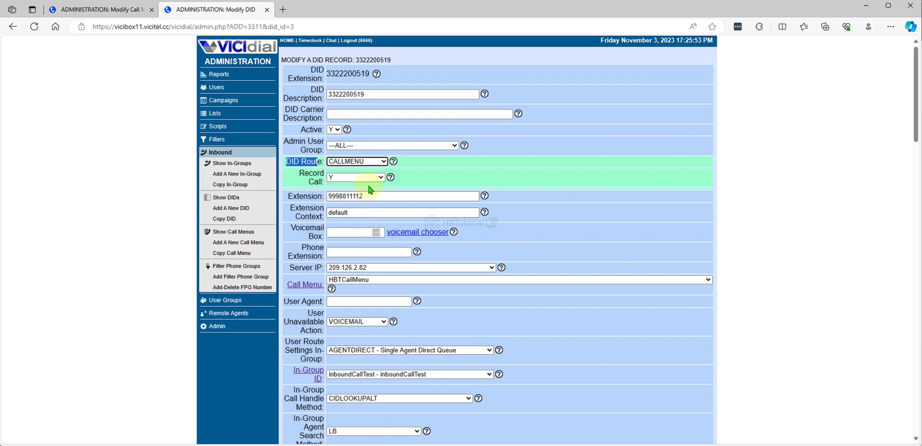
{"action": "scroll", "coordinate": [422, 183], "scroll_direction": "down", "scroll_amount": 2}
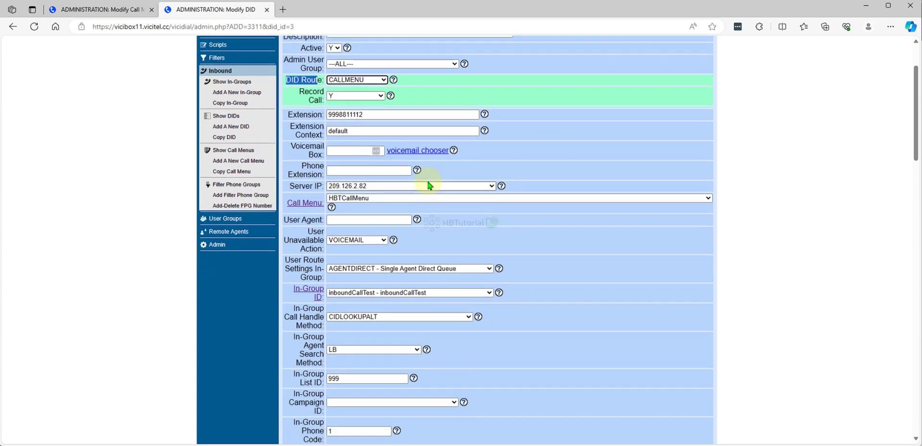
{"action": "scroll", "coordinate": [451, 179], "scroll_direction": "up", "scroll_amount": 2}
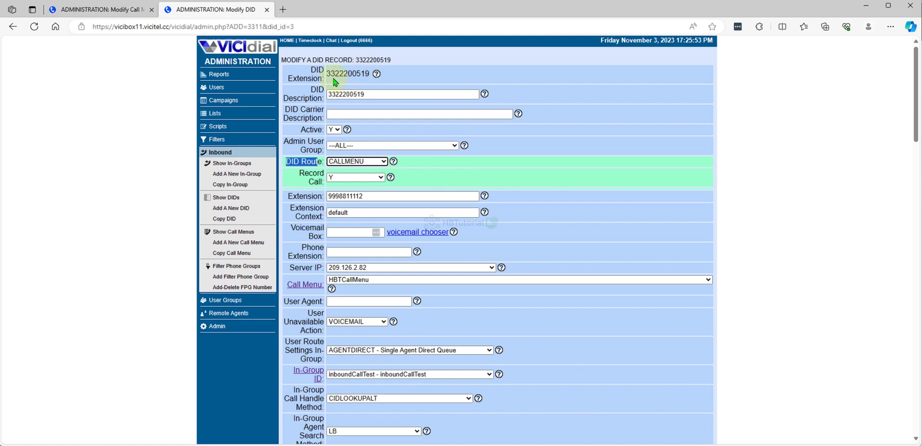
{"action": "scroll", "coordinate": [360, 172], "scroll_direction": "down", "scroll_amount": 4}
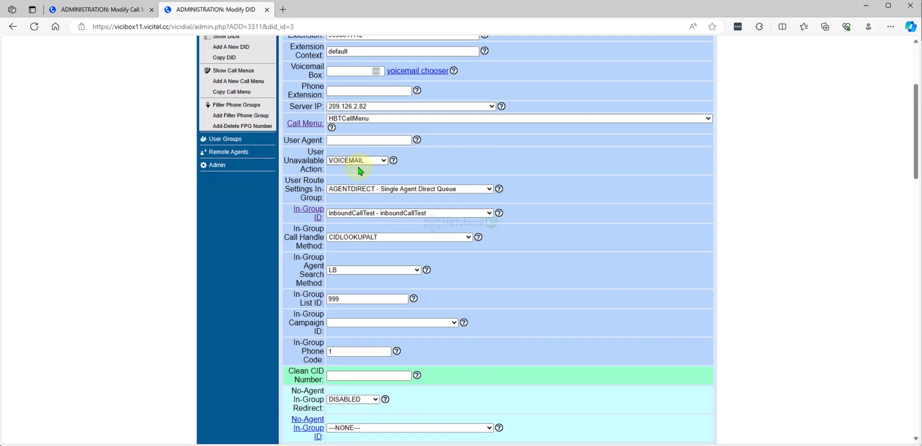
{"action": "left_click", "coordinate": [344, 117]}
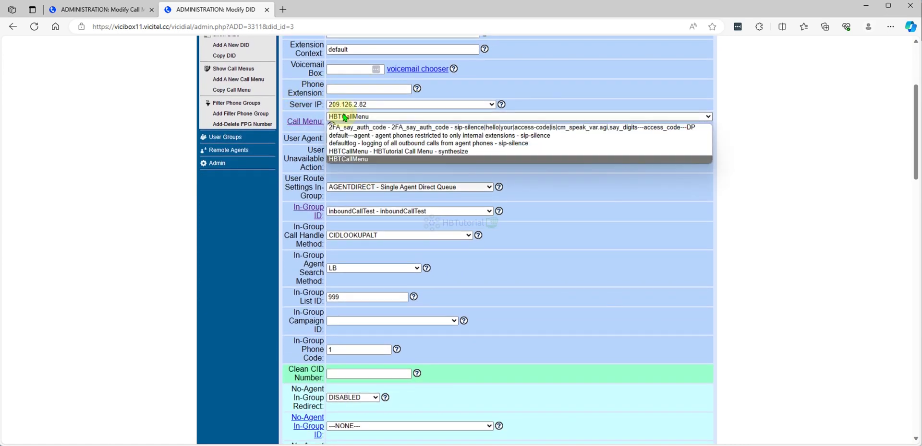
{"action": "left_click", "coordinate": [349, 151]}
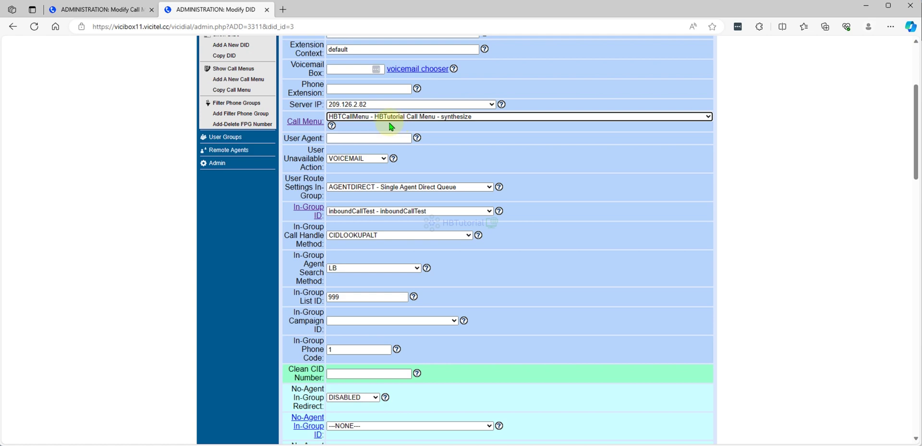
{"action": "scroll", "coordinate": [390, 126], "scroll_direction": "down", "scroll_amount": 20}
{"action": "left_click", "coordinate": [492, 226]}
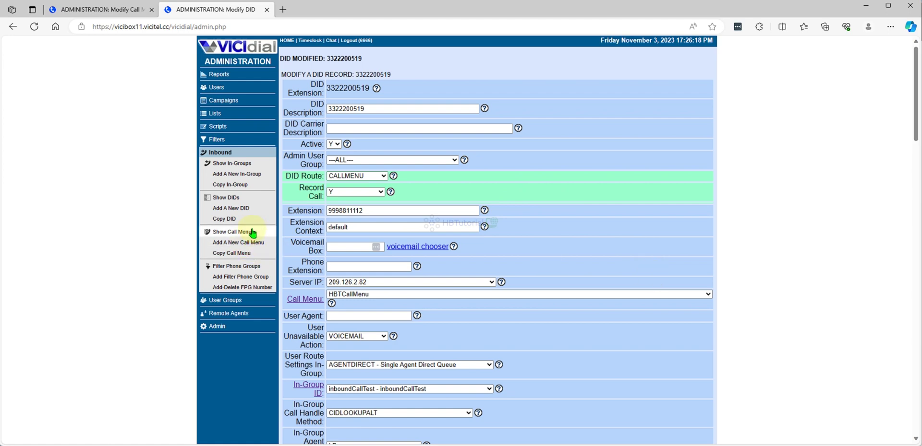
{"action": "left_click", "coordinate": [249, 235]}
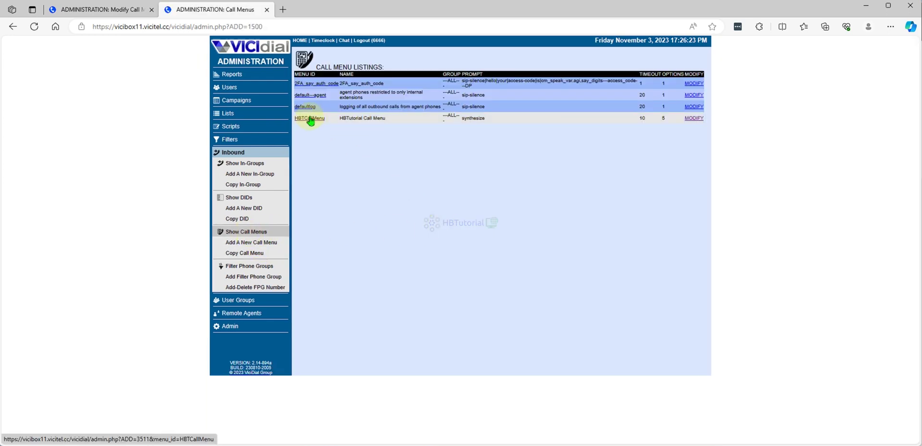
{"action": "left_click", "coordinate": [311, 121]}
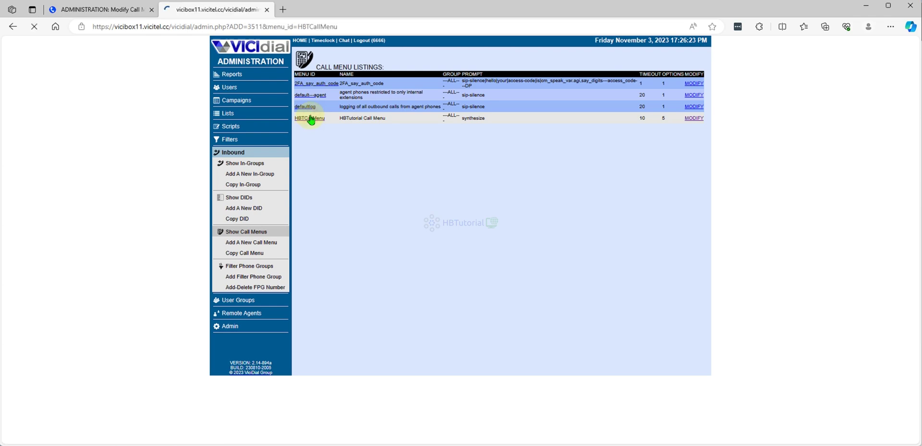
{"action": "scroll", "coordinate": [418, 183], "scroll_direction": "down", "scroll_amount": 5}
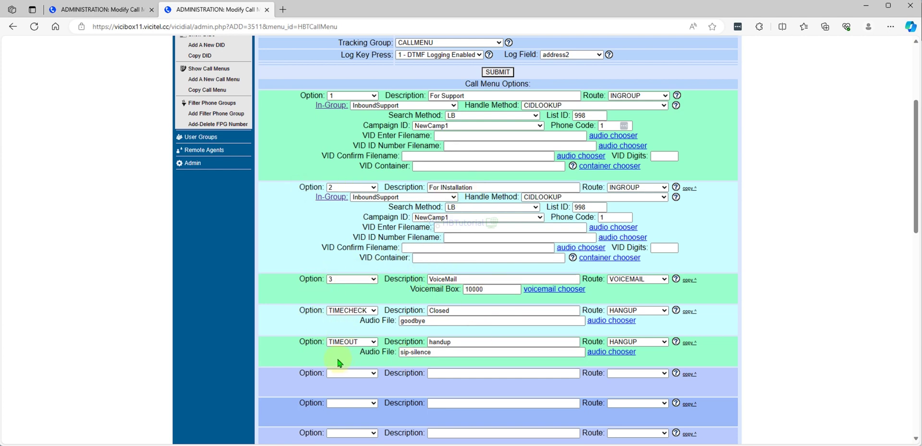
{"action": "scroll", "coordinate": [499, 277], "scroll_direction": "up", "scroll_amount": 3}
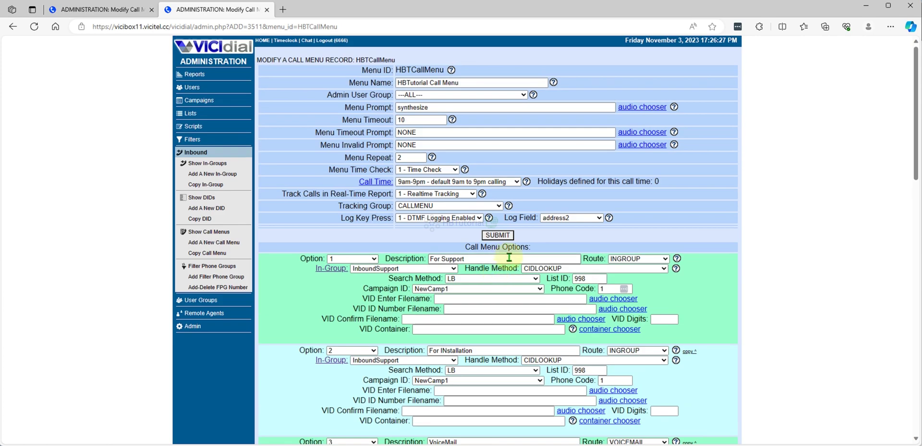
{"action": "scroll", "coordinate": [504, 250], "scroll_direction": "down", "scroll_amount": 2}
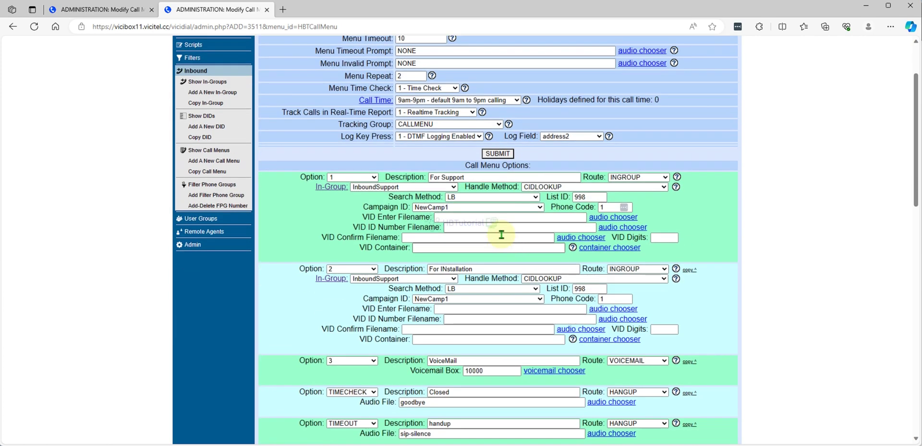
{"action": "left_click", "coordinate": [376, 190]}
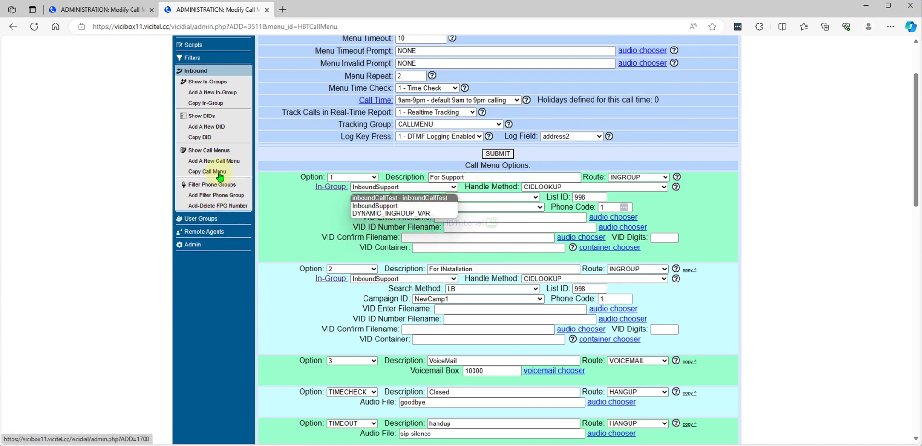
{"action": "left_click", "coordinate": [183, 300]}
{"action": "scroll", "coordinate": [195, 311], "scroll_direction": "up", "scroll_amount": 2}
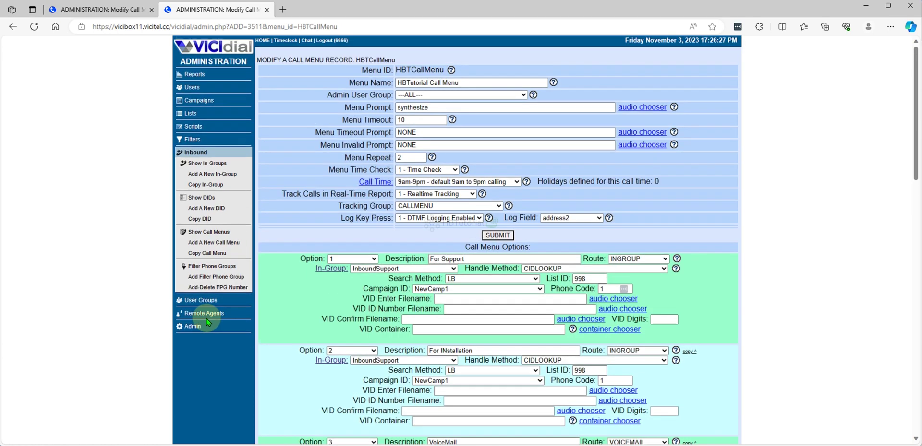
Start a new in-group, autofilling ID and name InboundSupport with colour #FFD700
{"action": "left_click", "coordinate": [215, 165]}
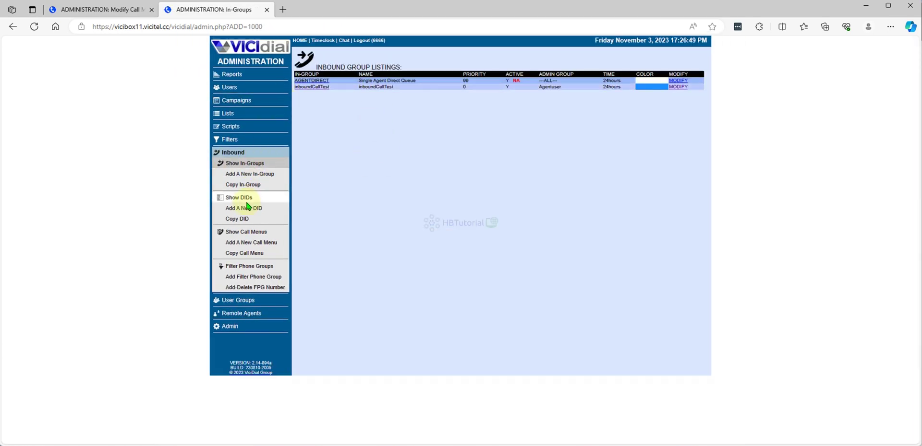
{"action": "left_click", "coordinate": [249, 175]}
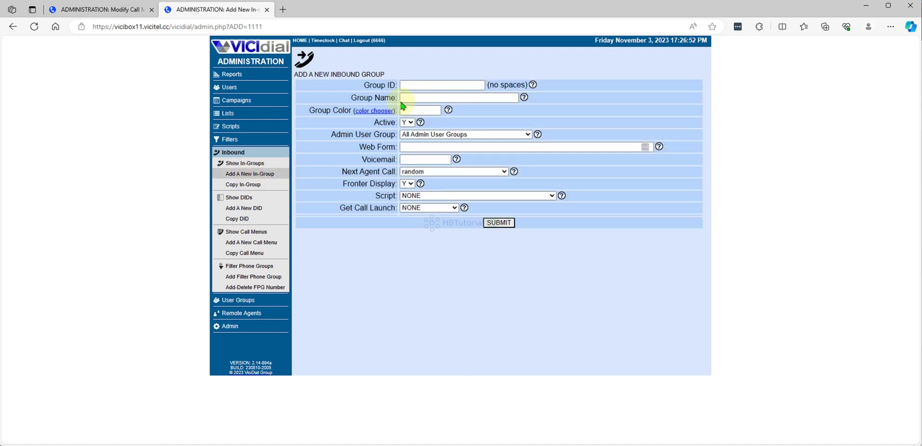
{"action": "left_click", "coordinate": [409, 83]}
{"action": "type", "text": "lbn"}
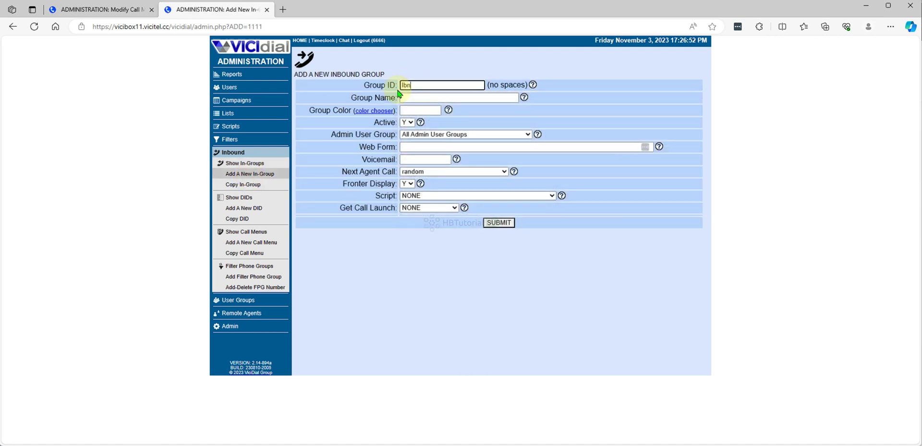
{"action": "key", "text": "BackSpace"}
{"action": "key", "text": "BackSpace"}
{"action": "key", "text": "BackSpace"}
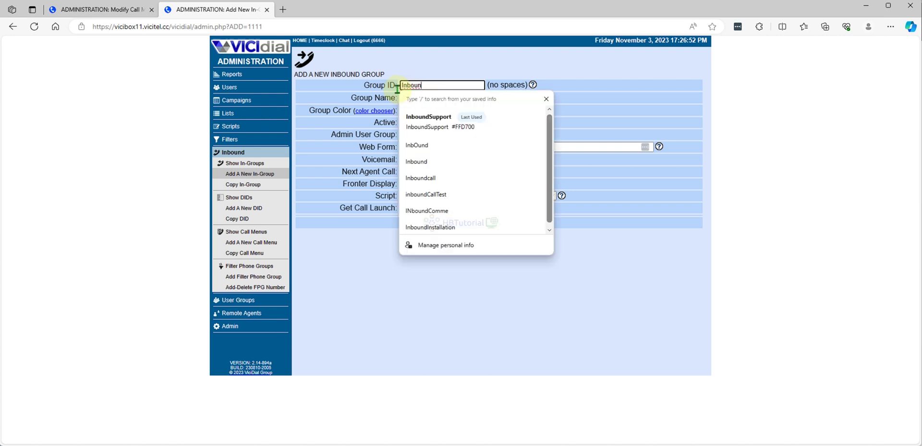
{"action": "left_click", "coordinate": [452, 126]}
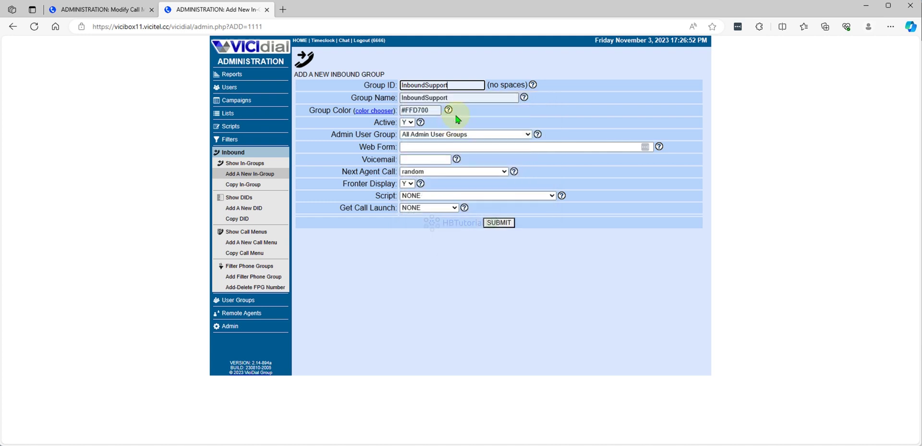
{"action": "left_click", "coordinate": [467, 108]}
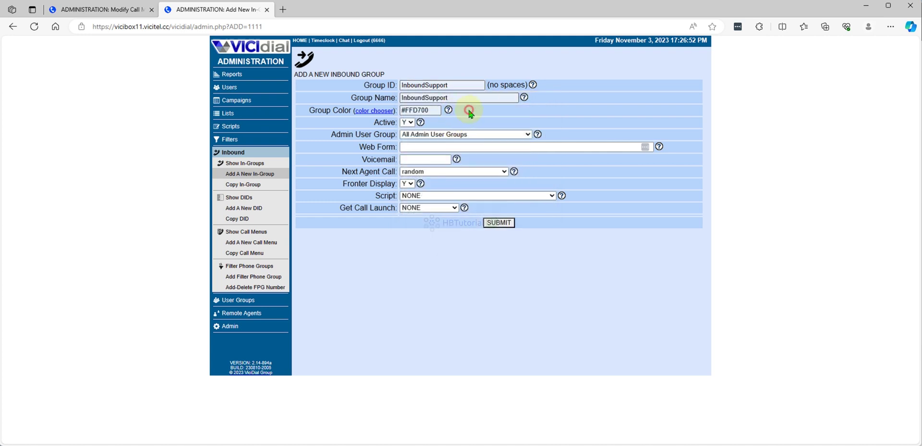
{"action": "left_click", "coordinate": [425, 172]}
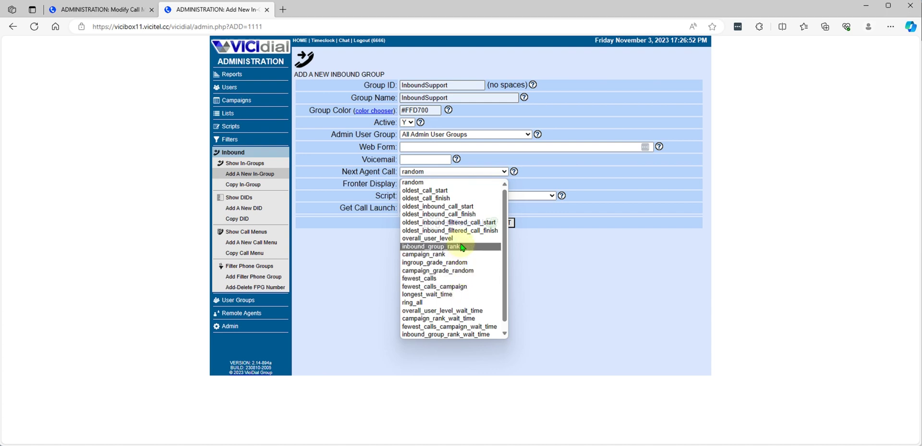
Set Next Agent Call to longest_wait_time and submit the InboundSupport in-group
{"action": "left_click", "coordinate": [460, 298]}
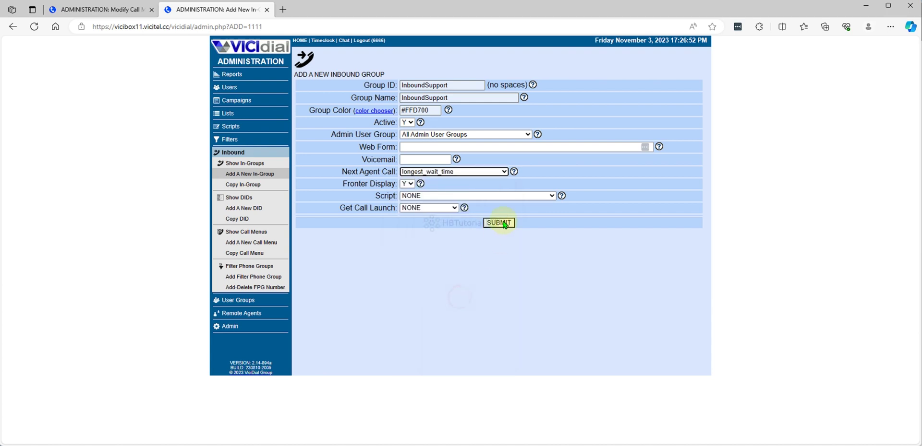
{"action": "left_click", "coordinate": [504, 223]}
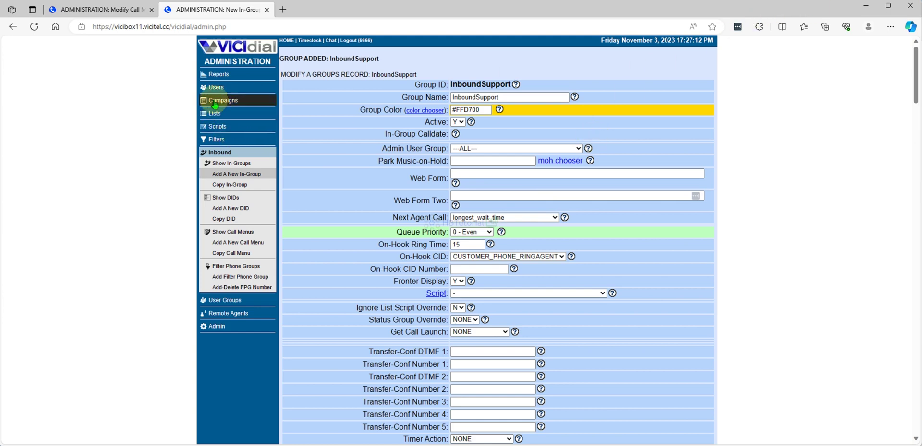
{"action": "right_click", "coordinate": [200, 81]}
{"action": "right_click", "coordinate": [203, 98]}
Open campaign NewCamp1 in a new tab and show its Detail View
{"action": "left_click", "coordinate": [225, 105]}
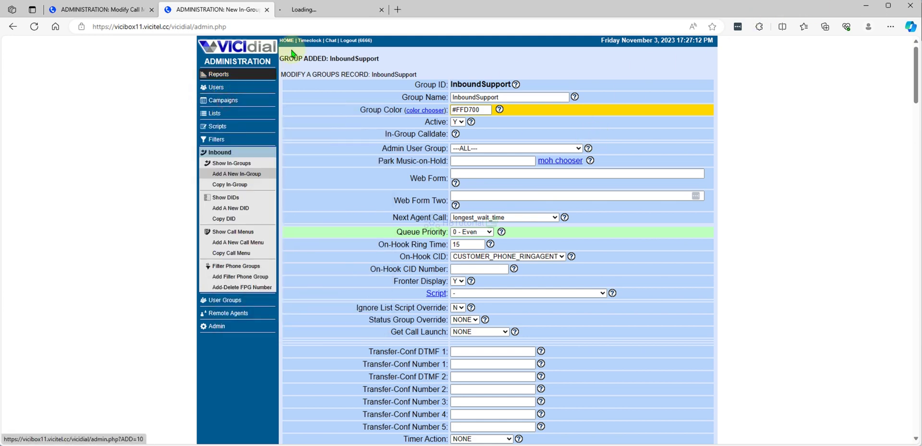
{"action": "left_click", "coordinate": [302, 9]}
{"action": "left_click", "coordinate": [307, 89]}
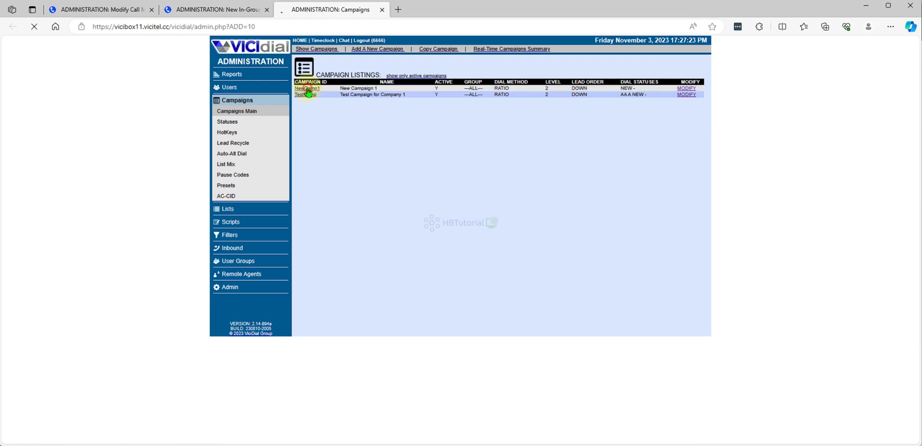
{"action": "scroll", "coordinate": [525, 274], "scroll_direction": "down", "scroll_amount": 4}
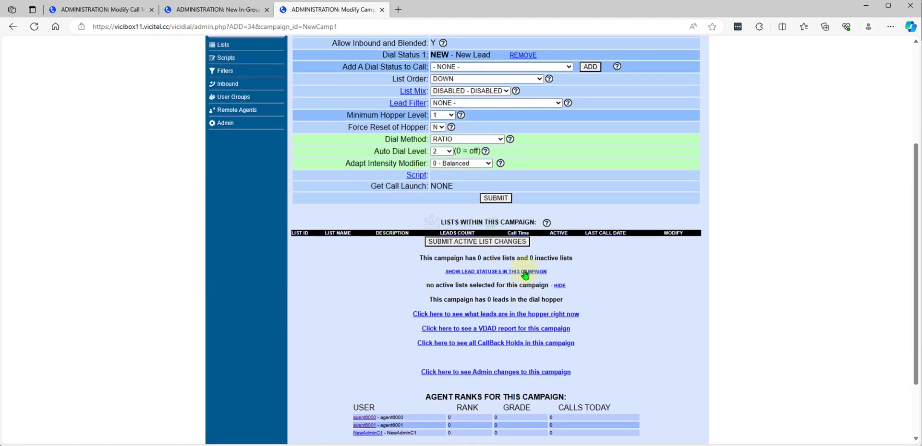
{"action": "scroll", "coordinate": [387, 98], "scroll_direction": "up", "scroll_amount": 4}
{"action": "left_click", "coordinate": [428, 61]}
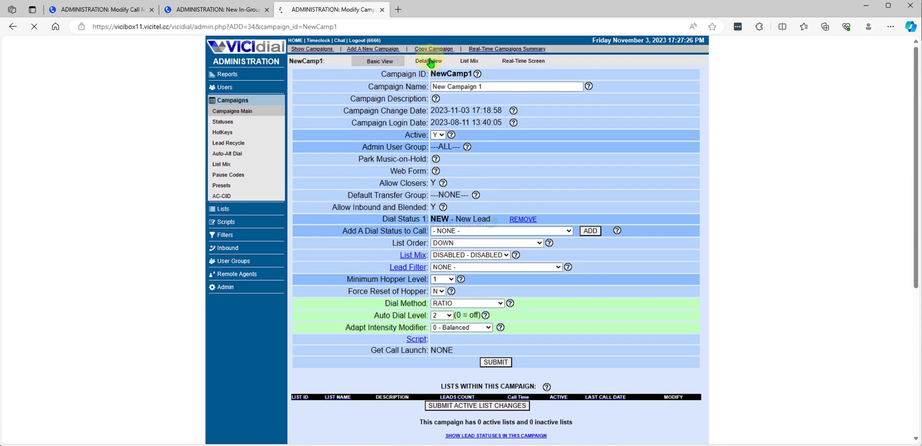
Untick AGENTDIRECT and AGENTDIRECT_CHAT under Allowed Transfer Groups and submit the campaign
{"action": "scroll", "coordinate": [477, 217], "scroll_direction": "down", "scroll_amount": 20}
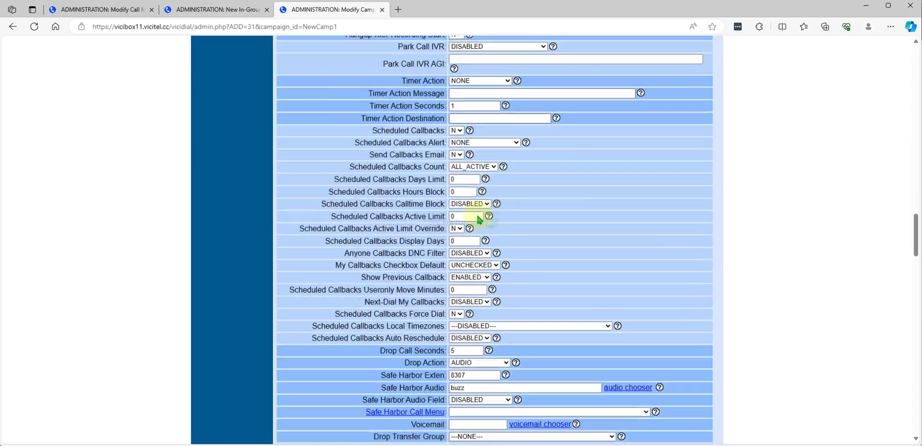
{"action": "scroll", "coordinate": [475, 213], "scroll_direction": "down", "scroll_amount": 15}
{"action": "scroll", "coordinate": [457, 212], "scroll_direction": "up", "scroll_amount": 4}
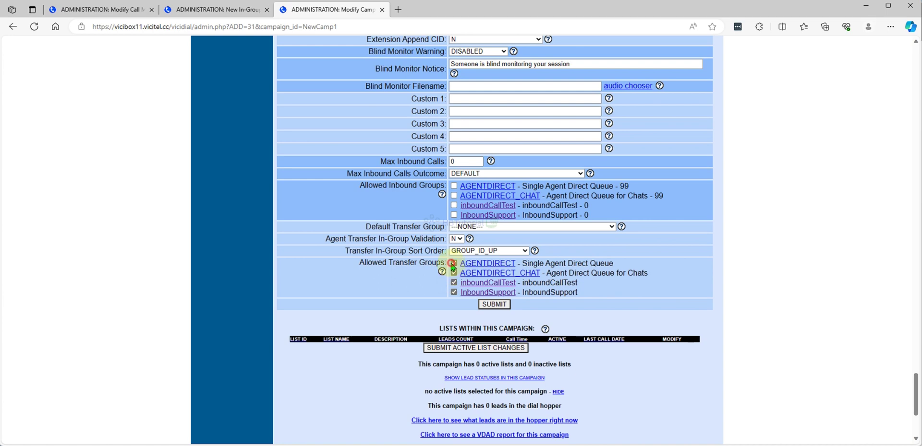
{"action": "left_click", "coordinate": [453, 264]}
{"action": "left_click", "coordinate": [454, 272]}
{"action": "left_click", "coordinate": [509, 308]}
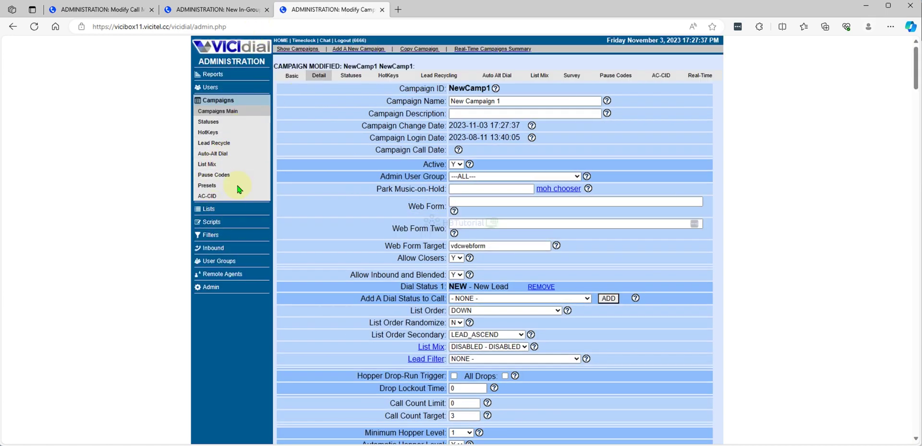
Start another new in-group and enter the Group ID InboundInstallation
{"action": "left_click", "coordinate": [210, 248]}
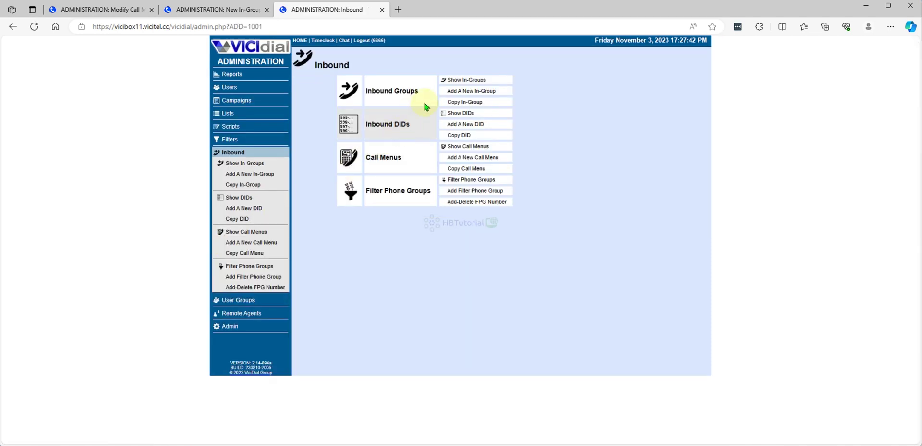
{"action": "left_click", "coordinate": [471, 82]}
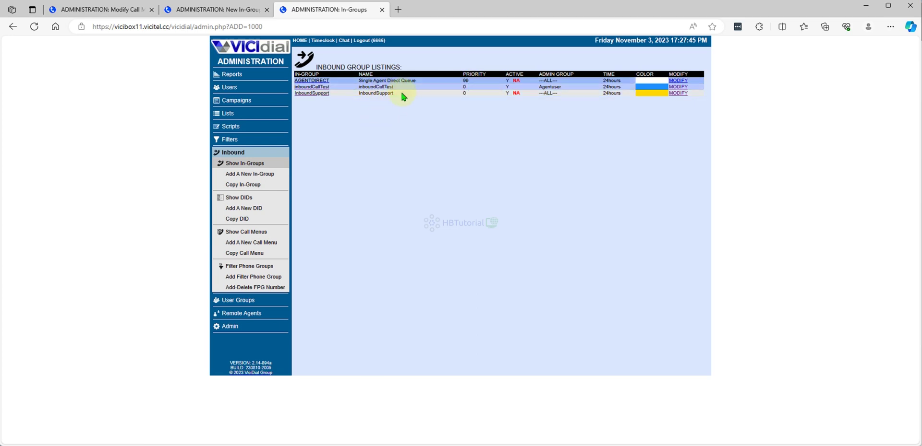
{"action": "left_click", "coordinate": [253, 174]}
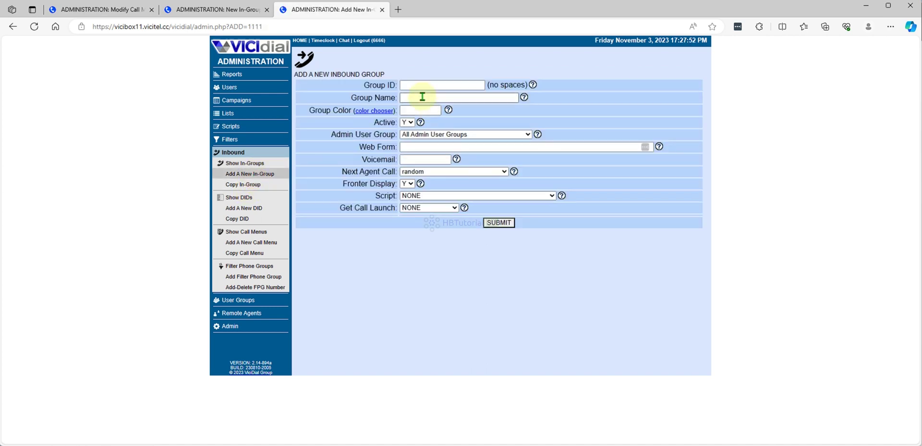
{"action": "left_click", "coordinate": [418, 84]}
{"action": "type", "text": "Inbo"}
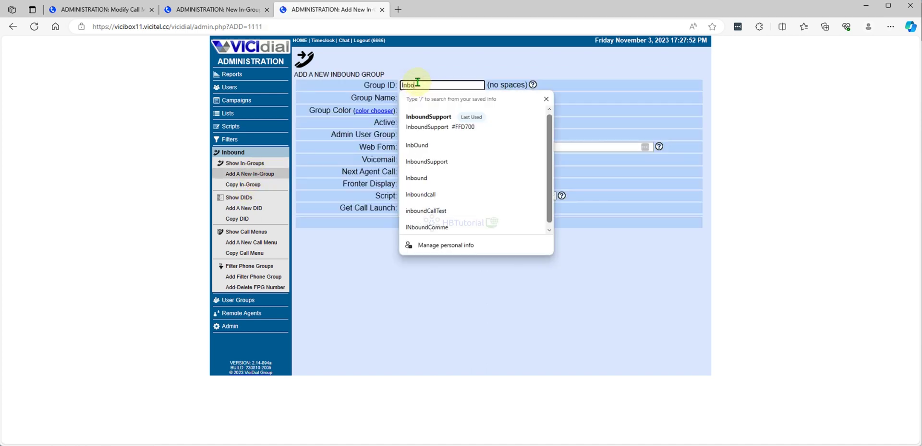
{"action": "type", "text": "undInstallation"}
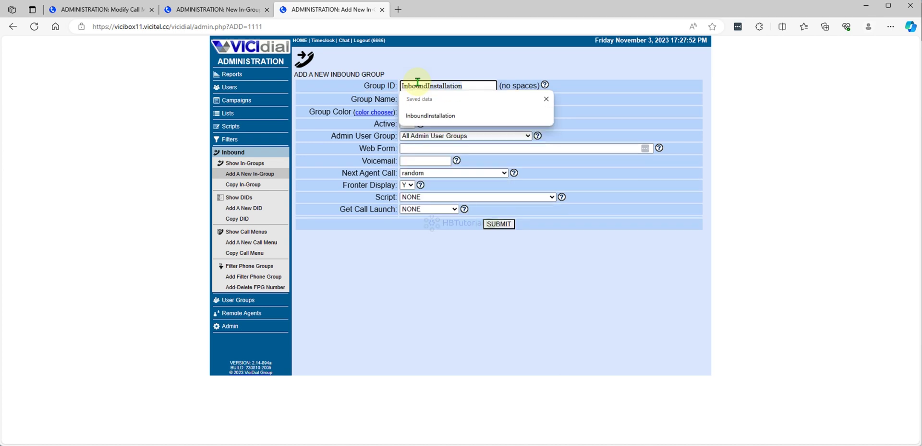
{"action": "left_click", "coordinate": [431, 116]}
{"action": "left_click_drag", "start_coordinate": [473, 80], "coordinate": [370, 85]}
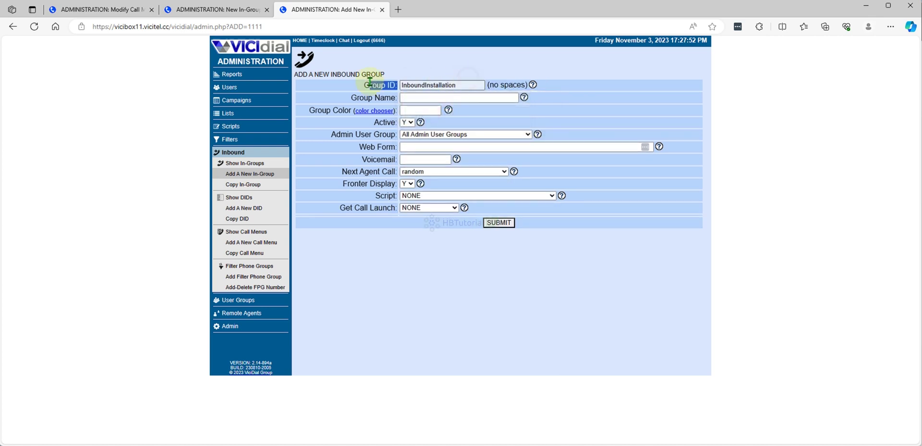
{"action": "left_click", "coordinate": [464, 87]}
{"action": "double_click", "coordinate": [466, 85]}
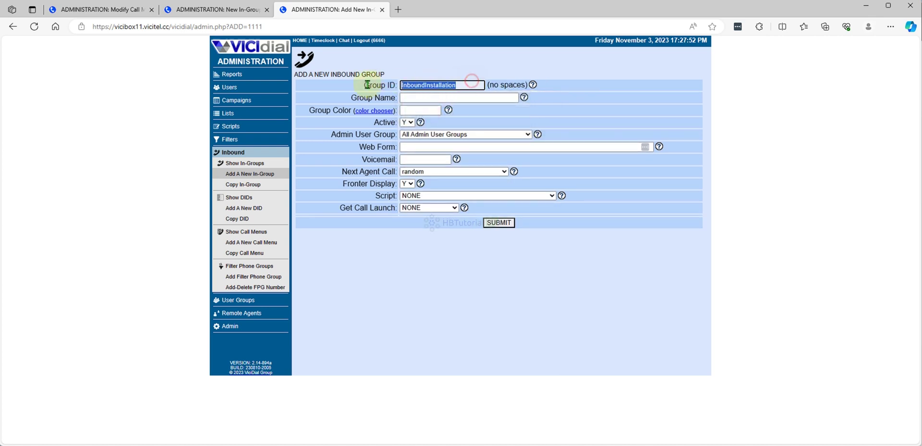
Name it InboundInstallation, colour red #FF0000, Next Agent Call longest_wait_time, and submit
{"action": "left_click", "coordinate": [434, 97]}
{"action": "left_click", "coordinate": [423, 116]}
{"action": "left_click", "coordinate": [421, 110]}
{"action": "left_click", "coordinate": [375, 111]}
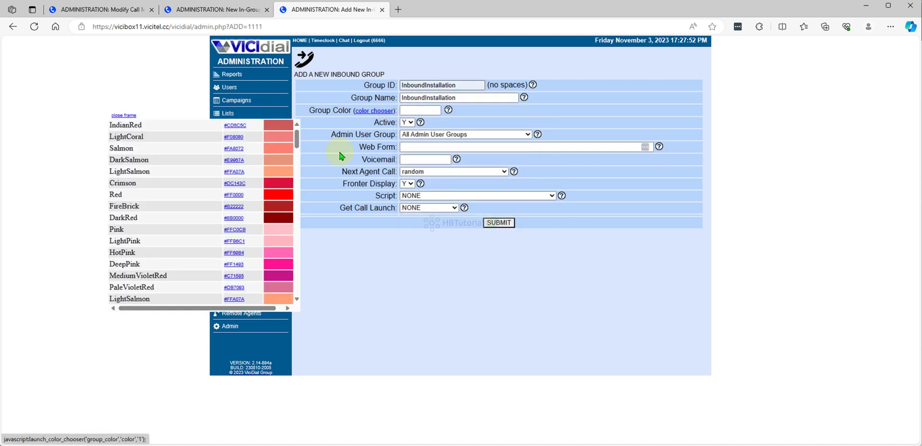
{"action": "left_click", "coordinate": [233, 194]}
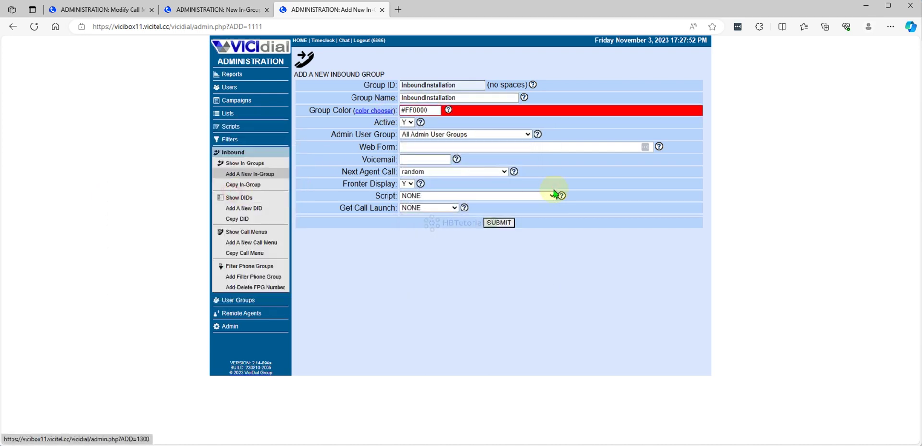
{"action": "left_click", "coordinate": [439, 172]}
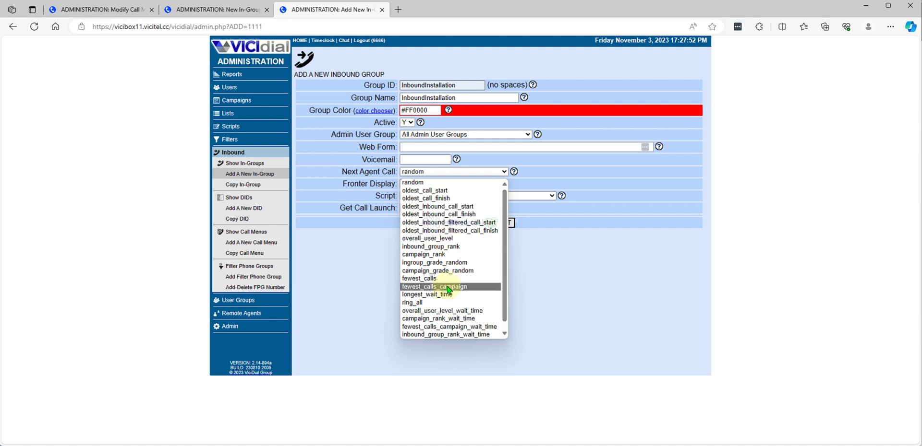
{"action": "left_click", "coordinate": [442, 288]}
{"action": "left_click", "coordinate": [452, 172]}
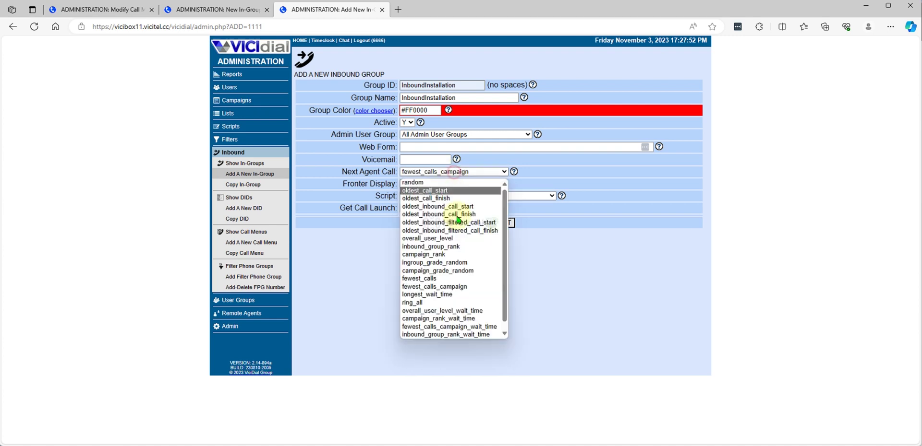
{"action": "left_click", "coordinate": [434, 294]}
{"action": "left_click", "coordinate": [494, 224]}
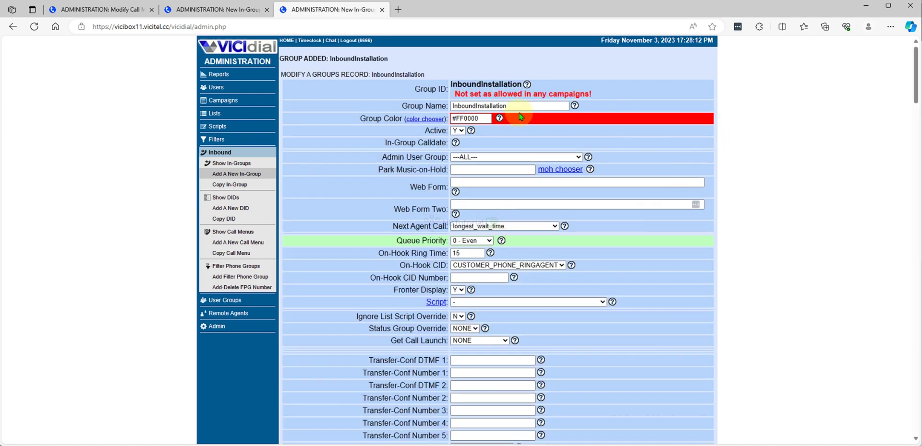
Check the not-allowed-in-campaigns warning, then open NewCamp1's campaign settings
{"action": "left_click_drag", "start_coordinate": [419, 89], "coordinate": [636, 99]}
{"action": "left_click", "coordinate": [636, 99]}
{"action": "left_click", "coordinate": [222, 100]}
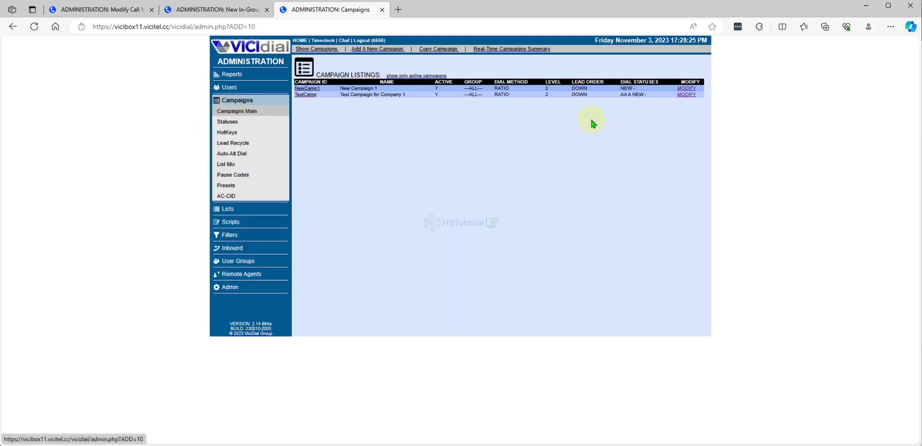
{"action": "left_click", "coordinate": [687, 95]}
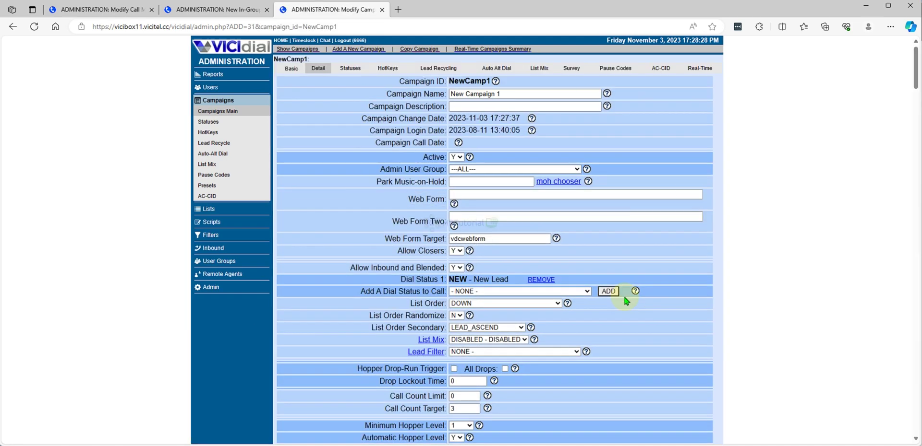
{"action": "scroll", "coordinate": [624, 293], "scroll_direction": "down", "scroll_amount": 15}
{"action": "scroll", "coordinate": [626, 284], "scroll_direction": "down", "scroll_amount": 15}
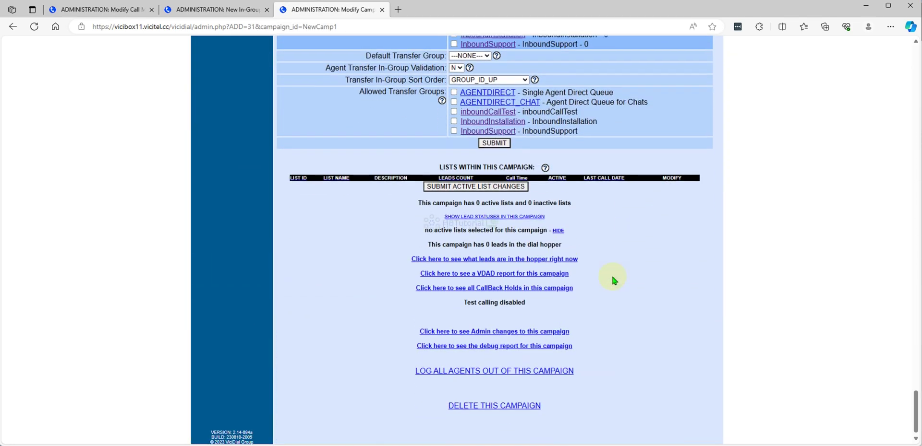
{"action": "scroll", "coordinate": [442, 187], "scroll_direction": "up", "scroll_amount": 2}
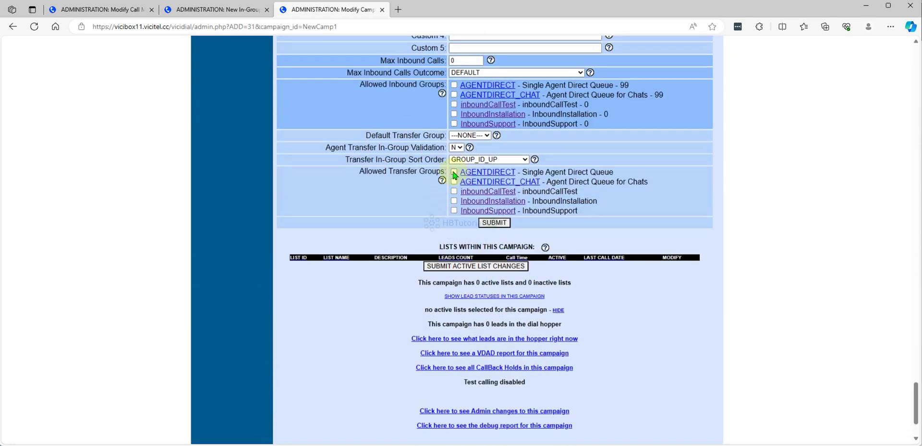
Allow AGENTDIRECT, AGENTDIRECT_CHAT, inboundCallTest and InboundSupport as transfer groups and save NewCamp1
{"action": "left_click", "coordinate": [454, 172]}
{"action": "left_click", "coordinate": [454, 182]}
{"action": "left_click", "coordinate": [454, 192]}
{"action": "left_click", "coordinate": [453, 211]}
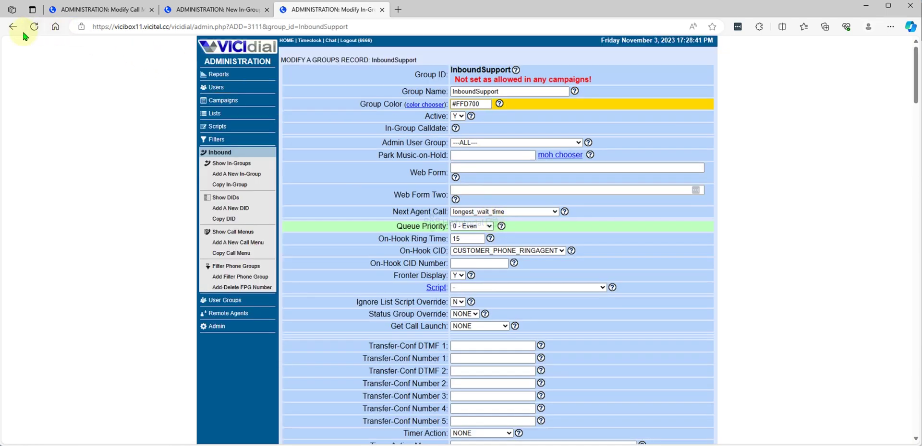
{"action": "left_click", "coordinate": [22, 32]}
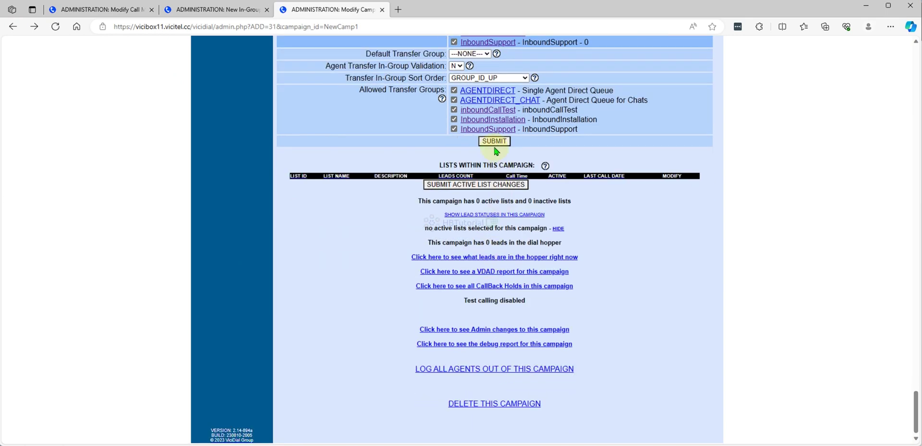
{"action": "left_click", "coordinate": [494, 142]}
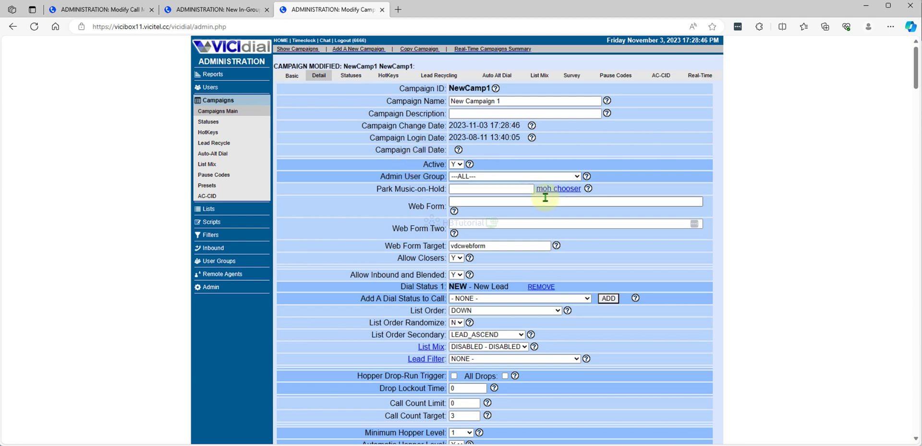
Open HBTCallMenu from the Inbound section's list of call menus
{"action": "left_click", "coordinate": [224, 248]}
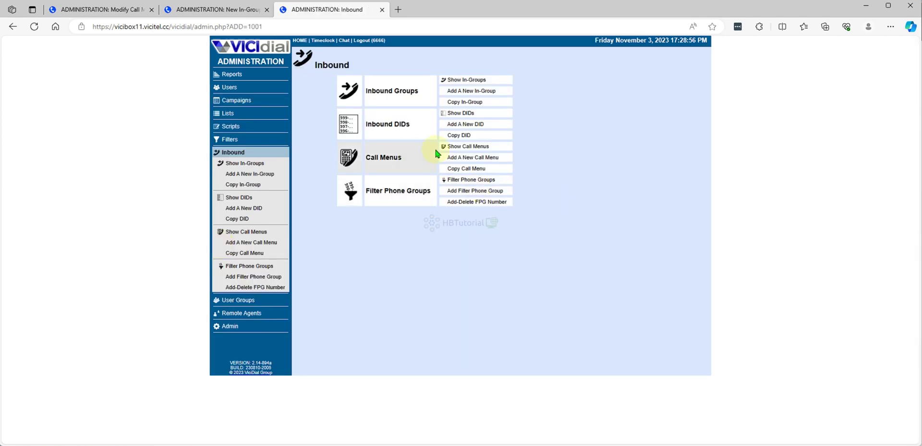
{"action": "left_click", "coordinate": [468, 148]}
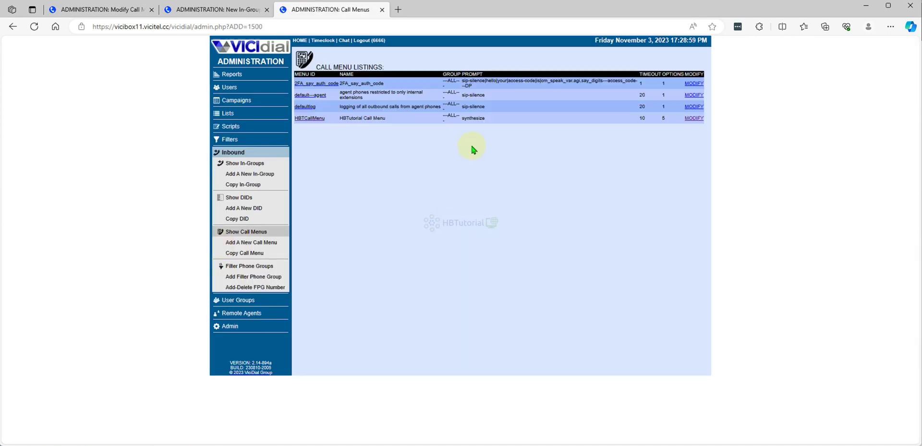
{"action": "left_click", "coordinate": [309, 119]}
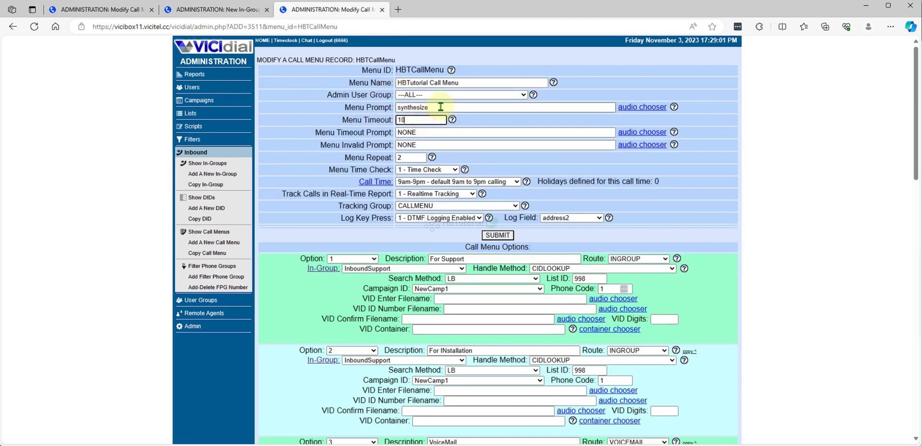
{"action": "scroll", "coordinate": [479, 158], "scroll_direction": "down", "scroll_amount": 3}
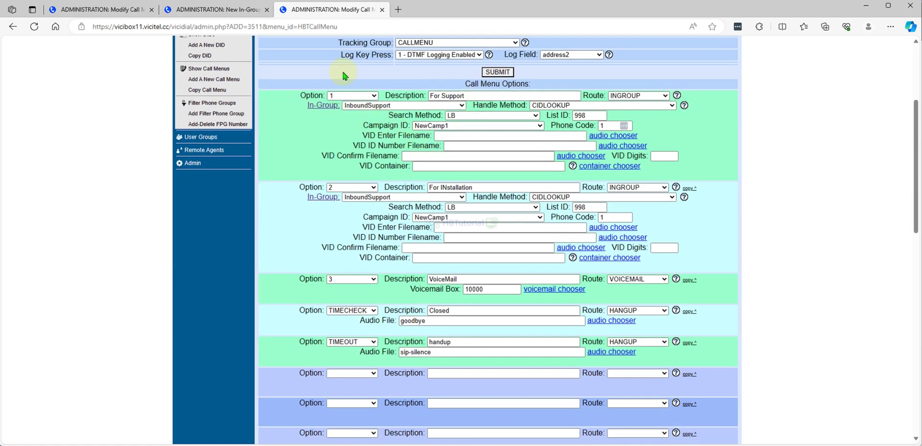
Route option 1 to InboundSupport and option 2 to InboundInstallation, then submit
{"action": "left_click", "coordinate": [396, 106]}
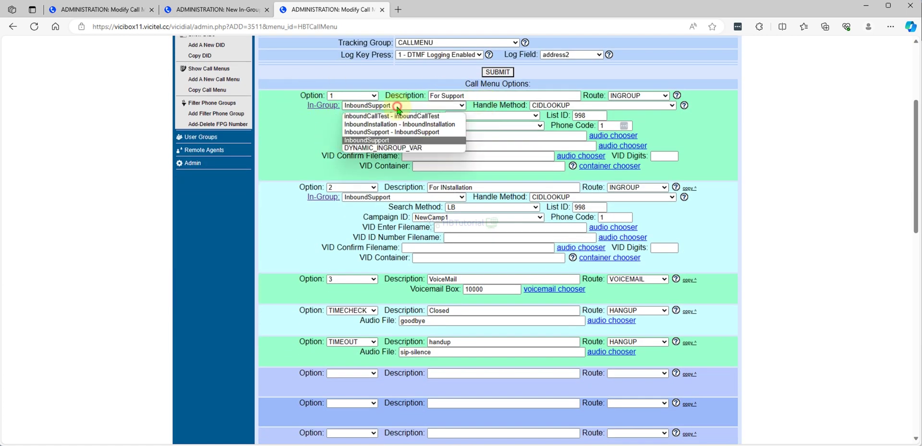
{"action": "left_click", "coordinate": [413, 132]}
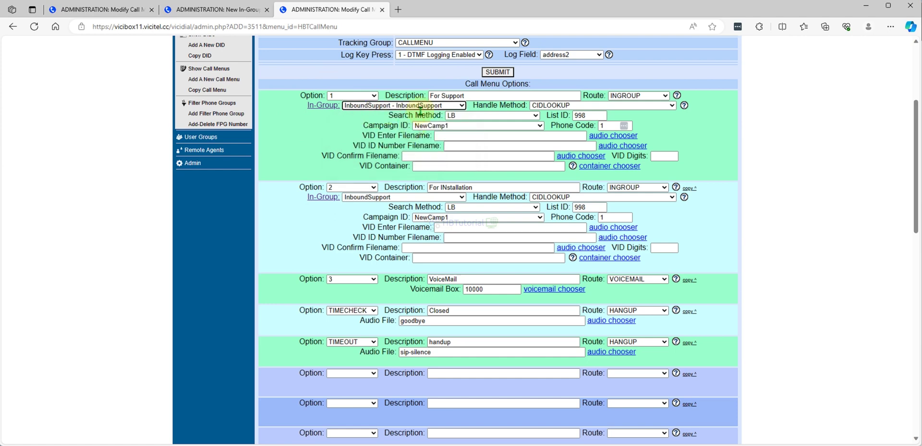
{"action": "left_click", "coordinate": [367, 198]}
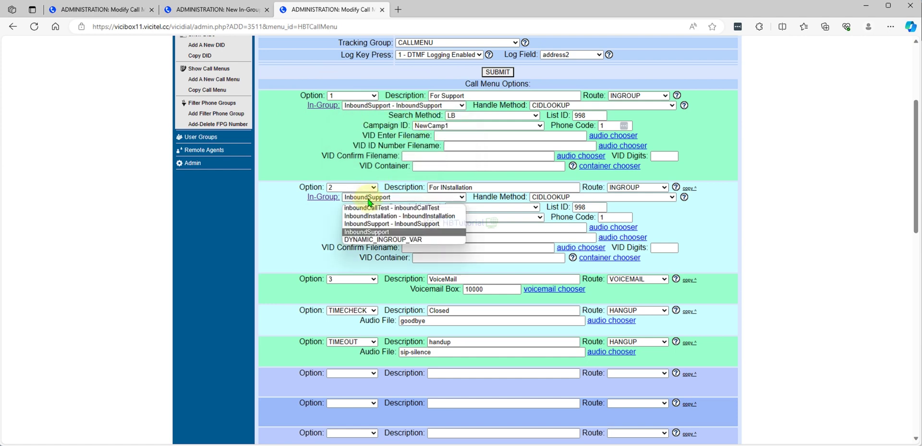
{"action": "left_click", "coordinate": [392, 216]}
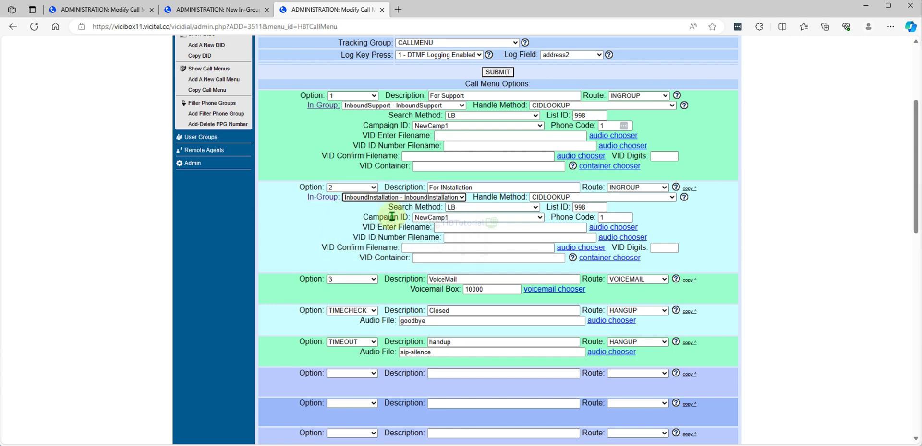
{"action": "scroll", "coordinate": [480, 286], "scroll_direction": "down", "scroll_amount": 12}
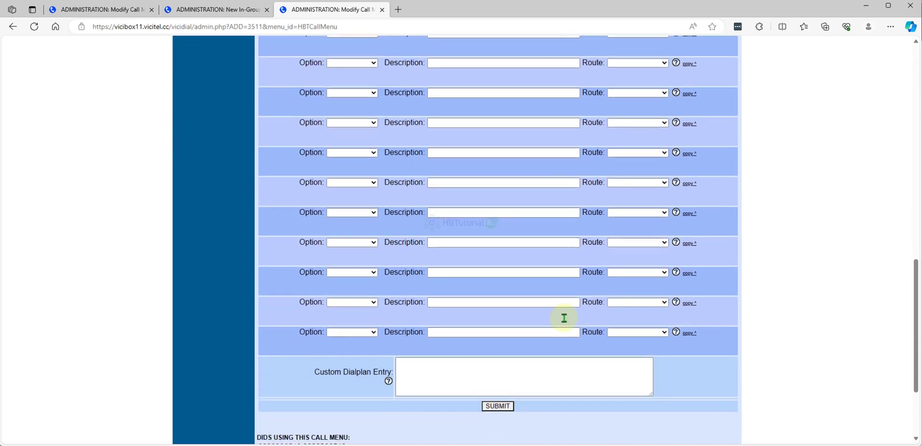
{"action": "left_click", "coordinate": [499, 283]}
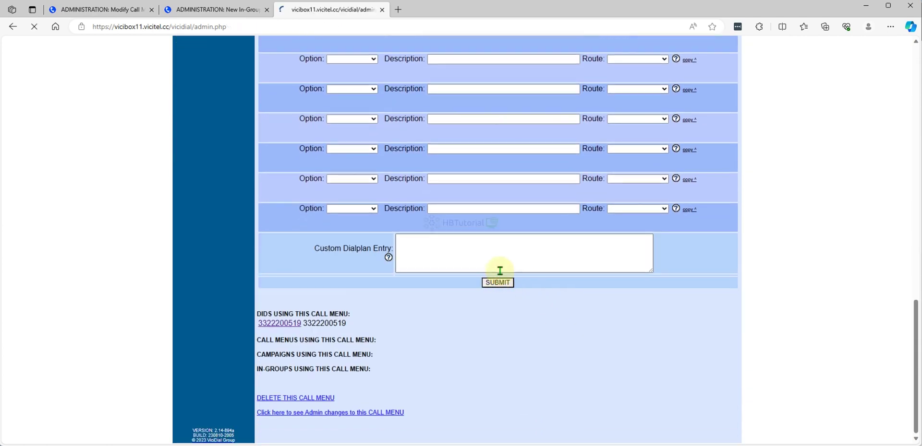
{"action": "scroll", "coordinate": [515, 256], "scroll_direction": "down", "scroll_amount": 2}
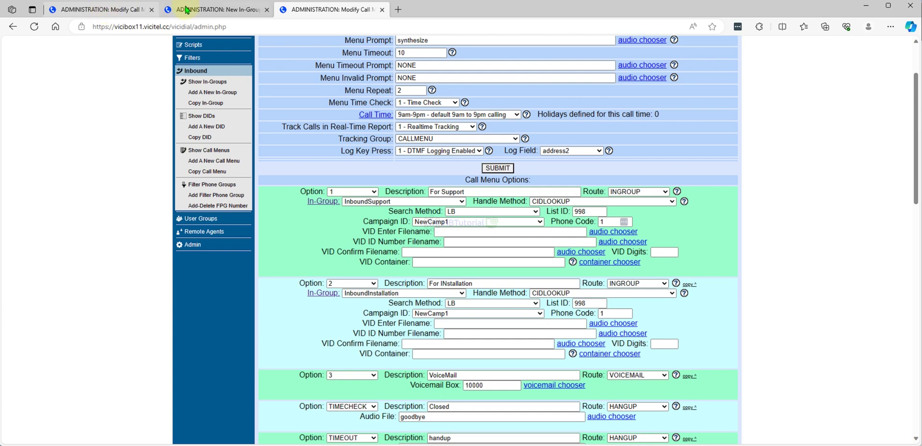
{"action": "left_click", "coordinate": [110, 9]}
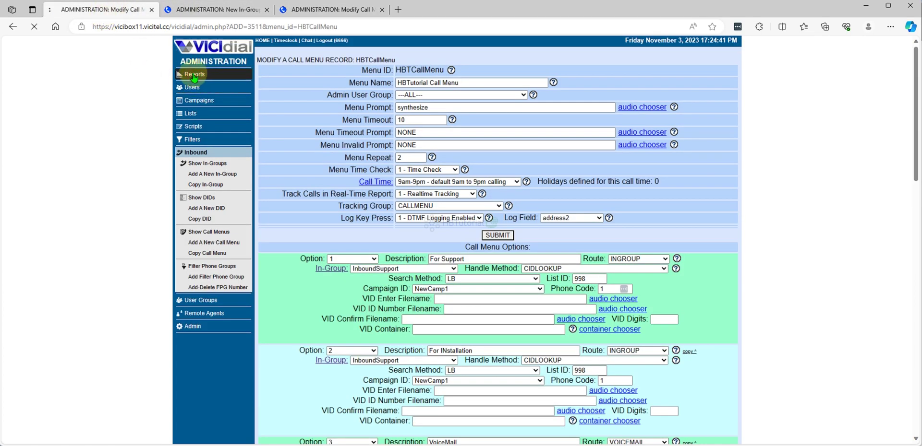
Open the Real-Time Main Report, call the menu number from 3CXPhone, check Calls Waiting, then hang up
{"action": "left_click", "coordinate": [194, 75]}
{"action": "left_click", "coordinate": [376, 115]}
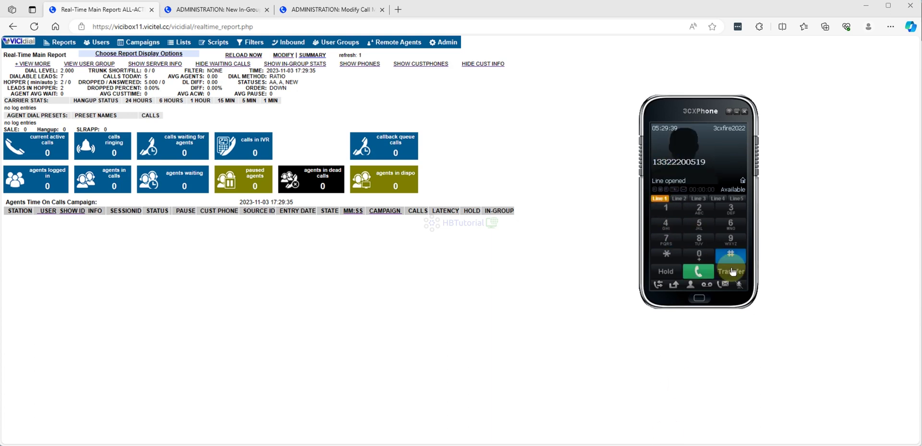
{"action": "left_click", "coordinate": [699, 271]}
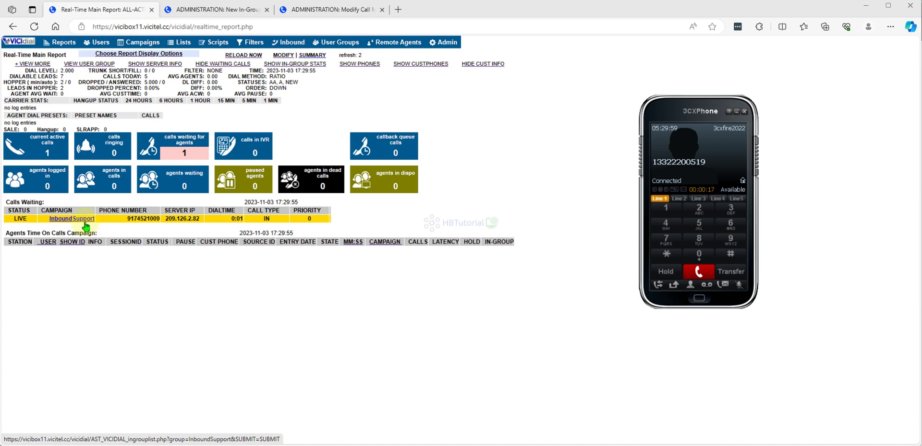
{"action": "left_click", "coordinate": [698, 271]}
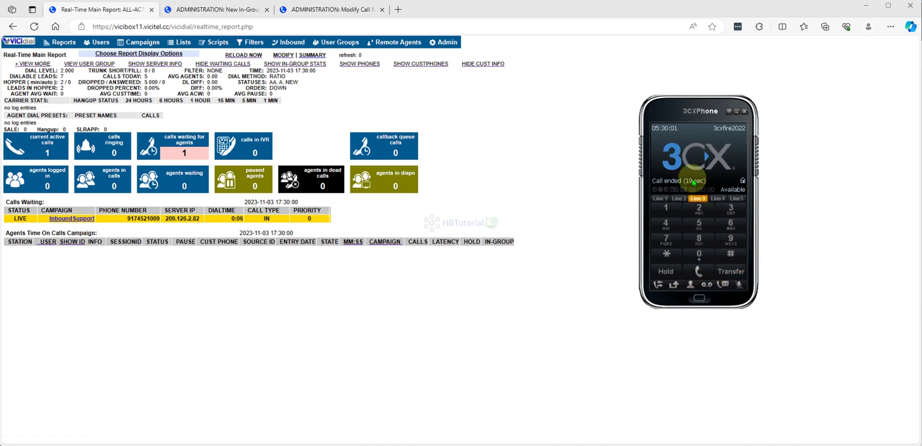
{"action": "left_click", "coordinate": [700, 272]}
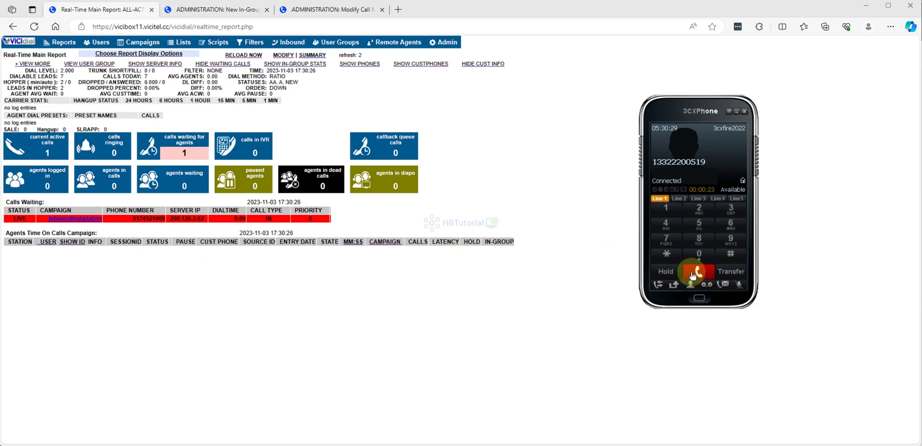
Hang up the second test call once it shows waiting in InboundInstallation
{"action": "left_click", "coordinate": [692, 275]}
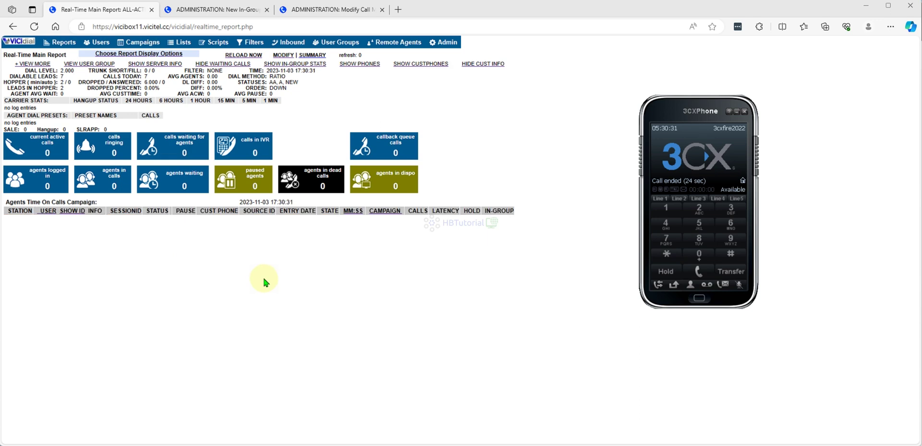